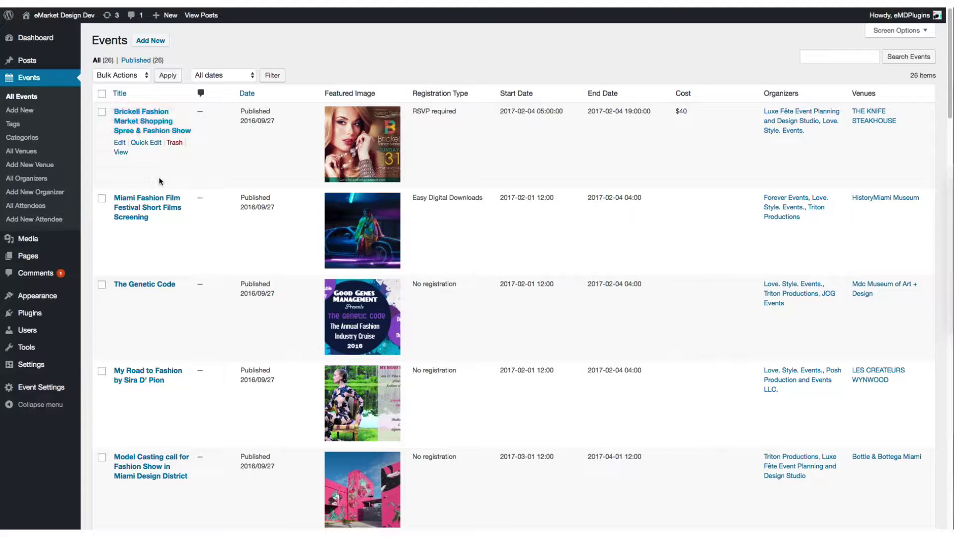
# - Scroll through the Events list to locate the Short Films Screening event
pyautogui.scroll(-5, 162, 164)
pyautogui.scroll(-7, 159, 181)
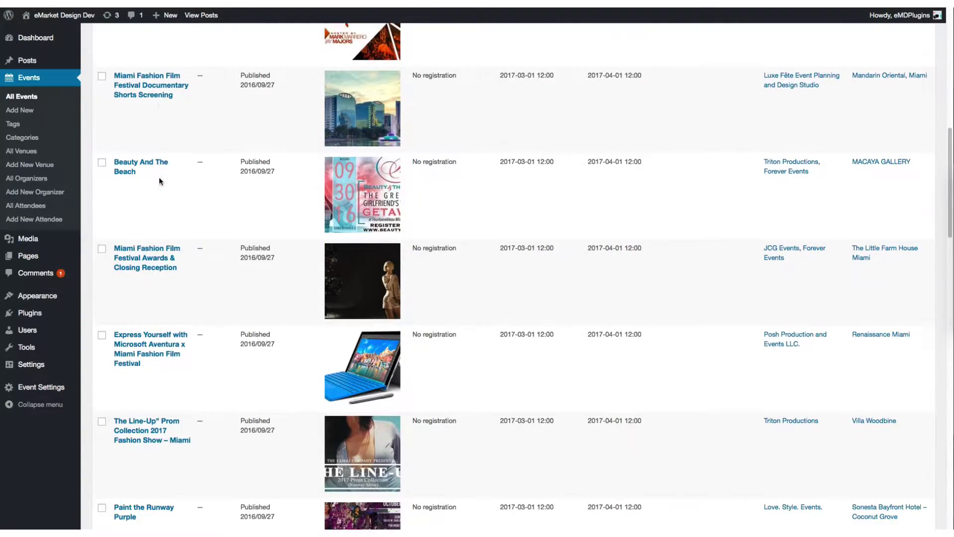
pyautogui.scroll(-5, 159, 180)
pyautogui.scroll(15, 159, 181)
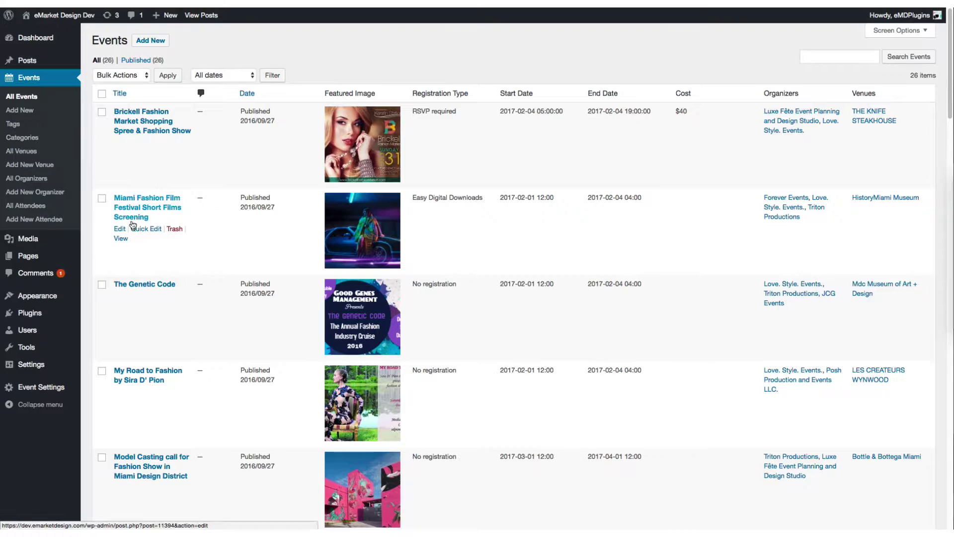
# - Open the Short Films Screening event and try RSVP registration before reverting to Easy Digital Downloads
pyautogui.click(119, 230)
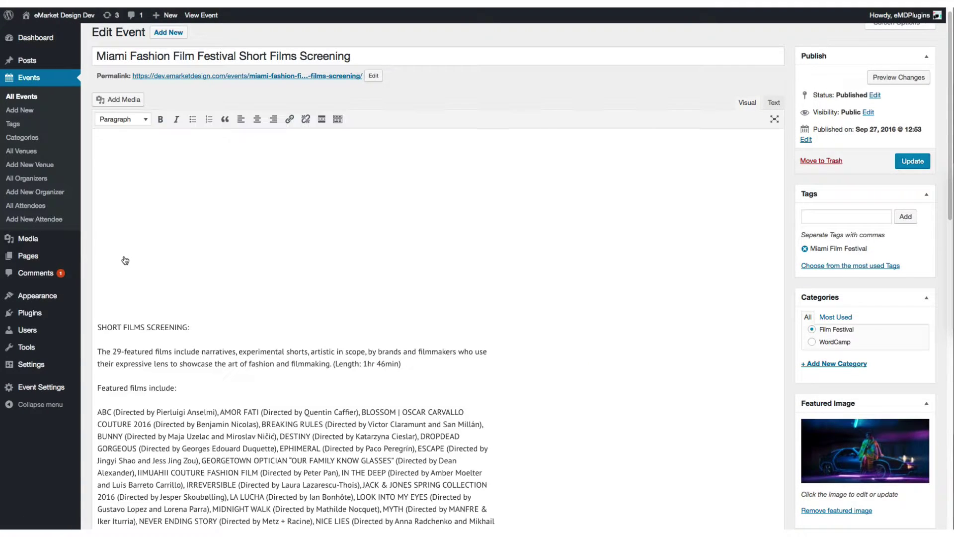
pyautogui.scroll(-10, 142, 293)
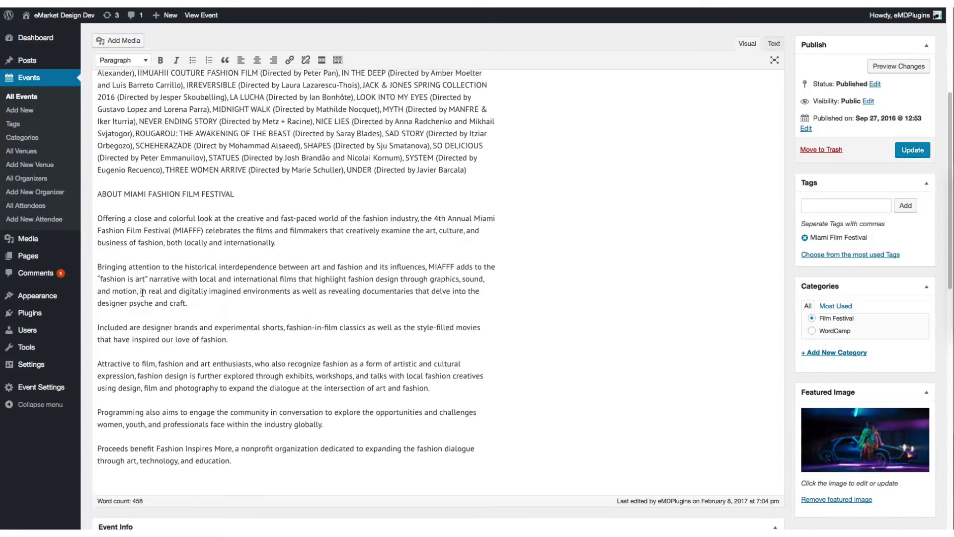
pyautogui.scroll(-5, 142, 292)
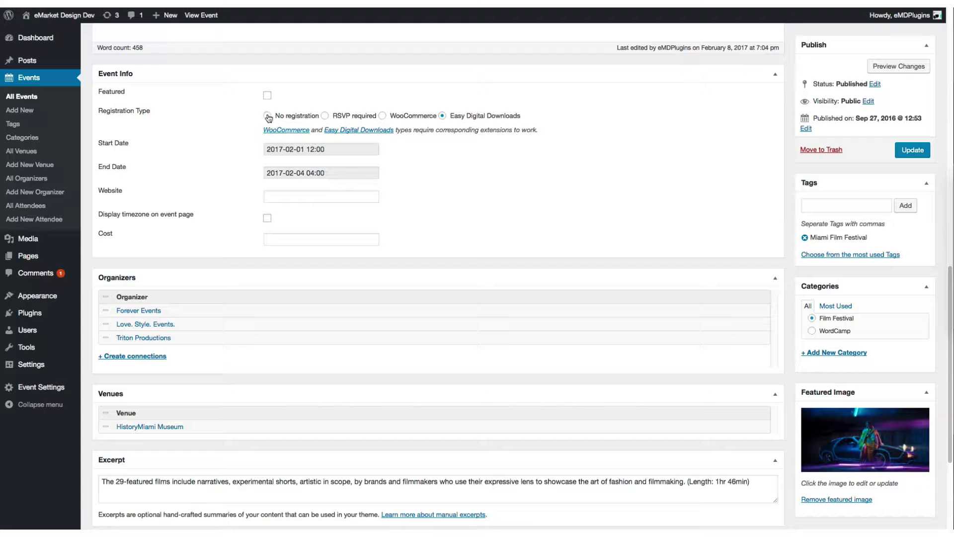
pyautogui.click(325, 116)
pyautogui.click(443, 116)
# - Inspect the Start Date picker and the timezone display option, leaving both unchanged
pyautogui.click(357, 149)
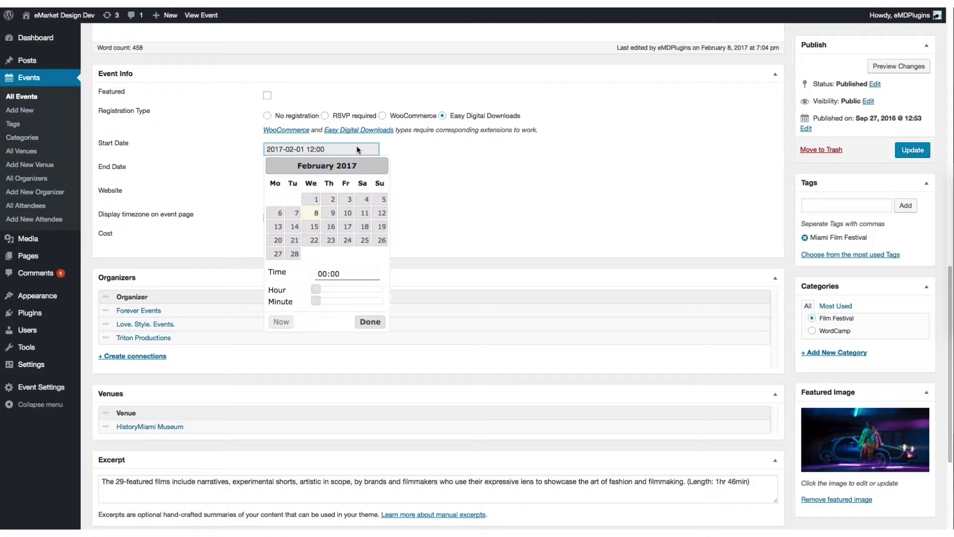
pyautogui.click(431, 162)
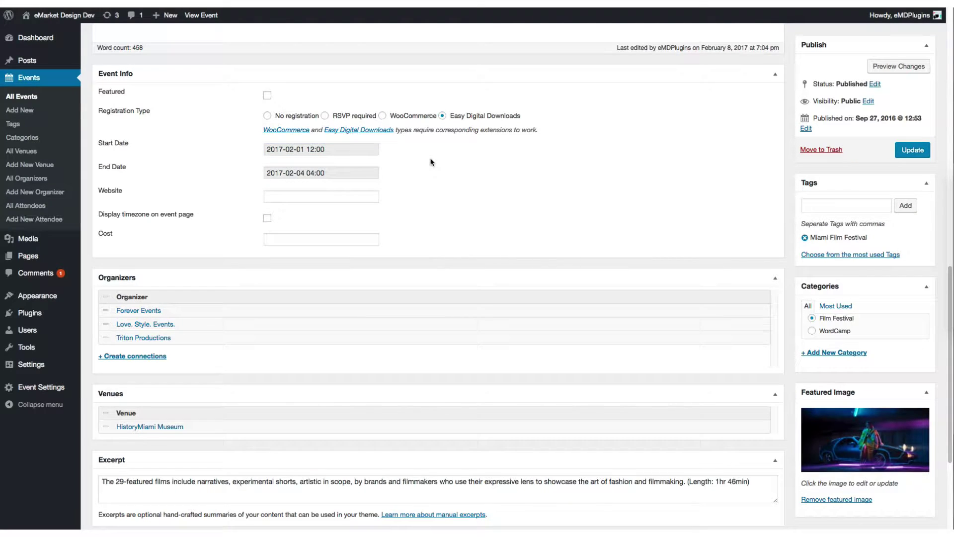
pyautogui.scroll(-2, 377, 174)
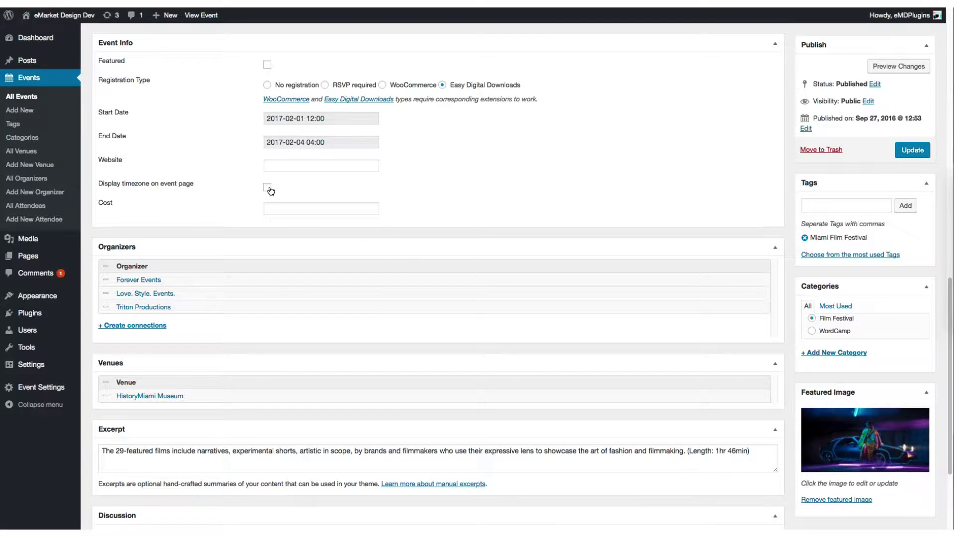
pyautogui.click(267, 187)
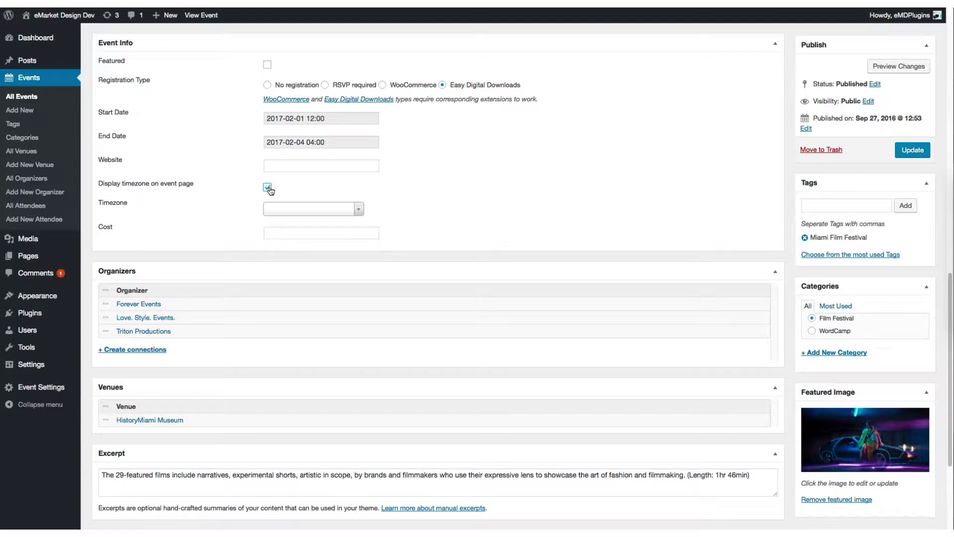
pyautogui.click(297, 209)
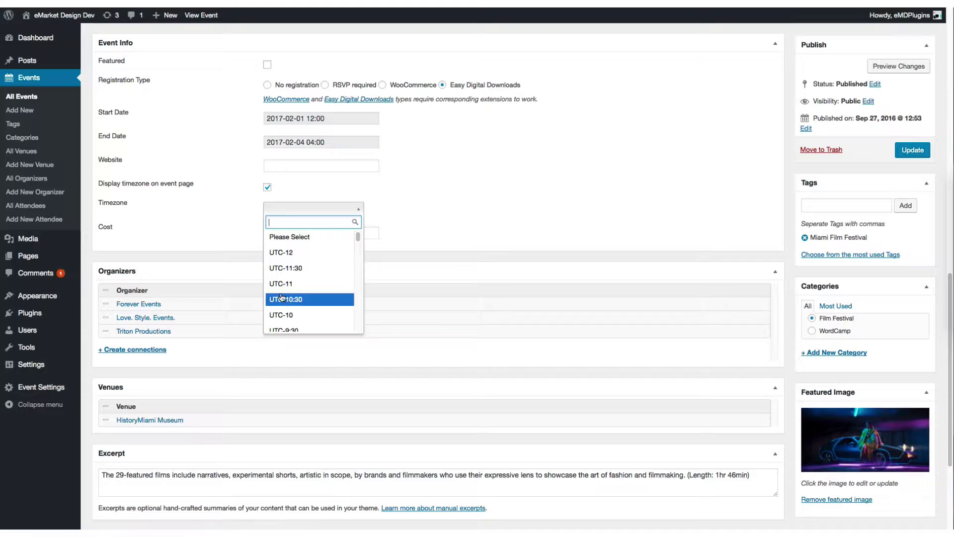
pyautogui.click(235, 219)
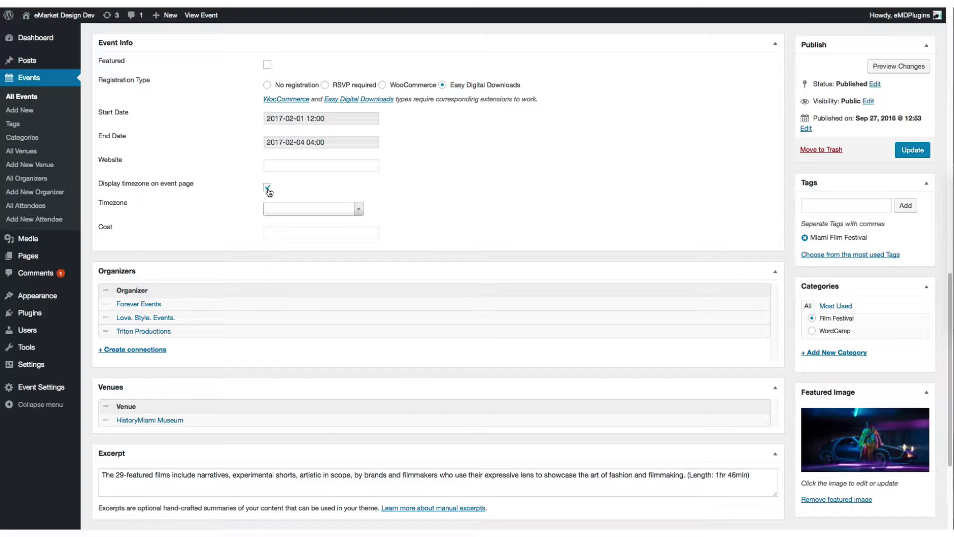
pyautogui.click(268, 189)
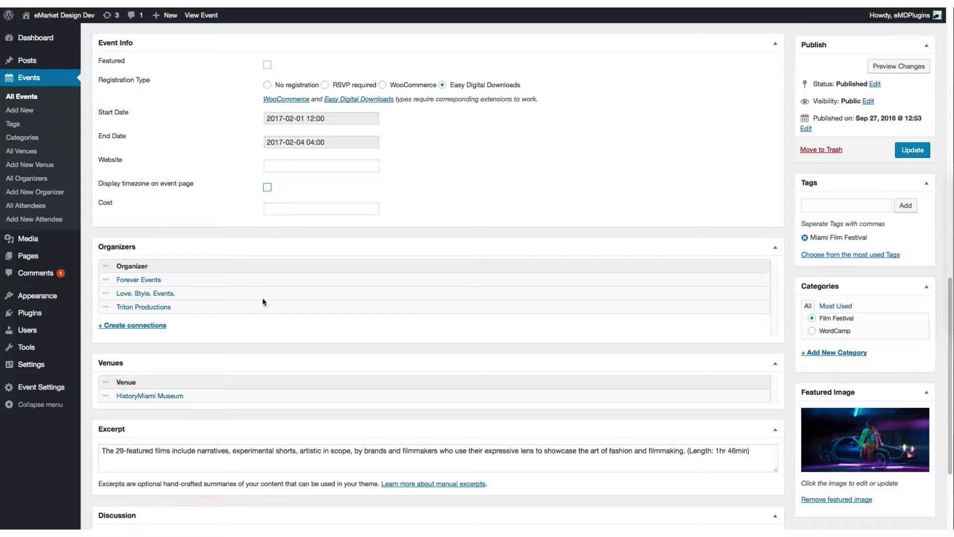
# - Connect Posh Production and Events LLC. as an organizer of the event
pyautogui.scroll(-1, 250, 350)
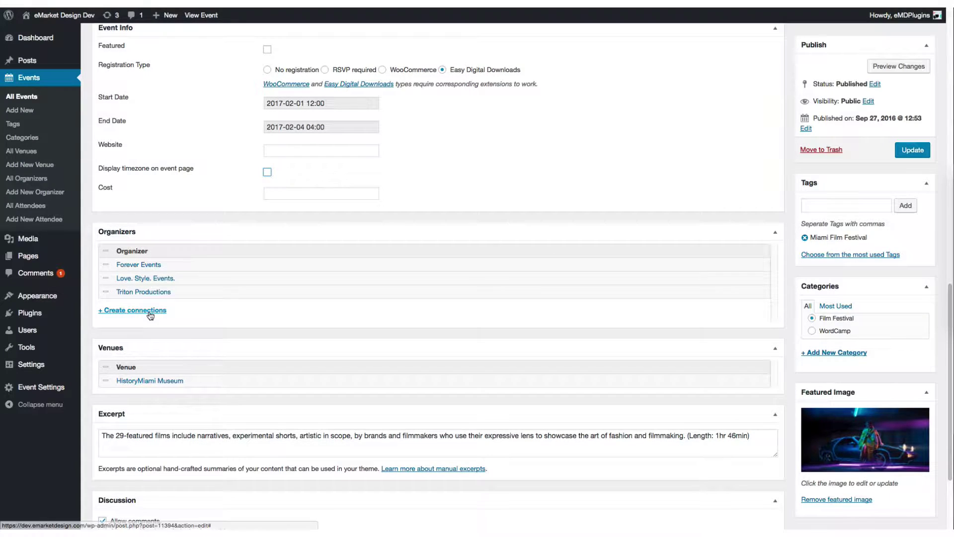
pyautogui.click(150, 310)
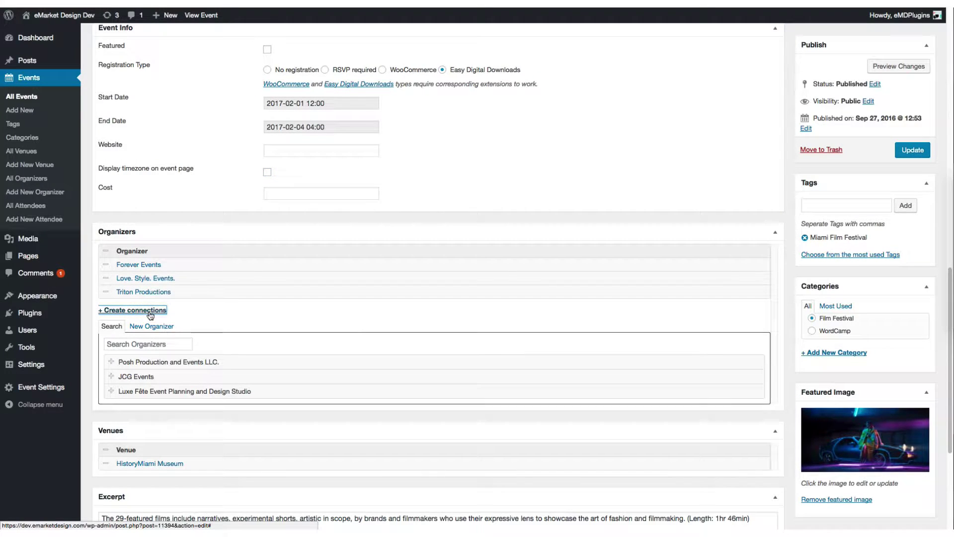
pyautogui.click(157, 366)
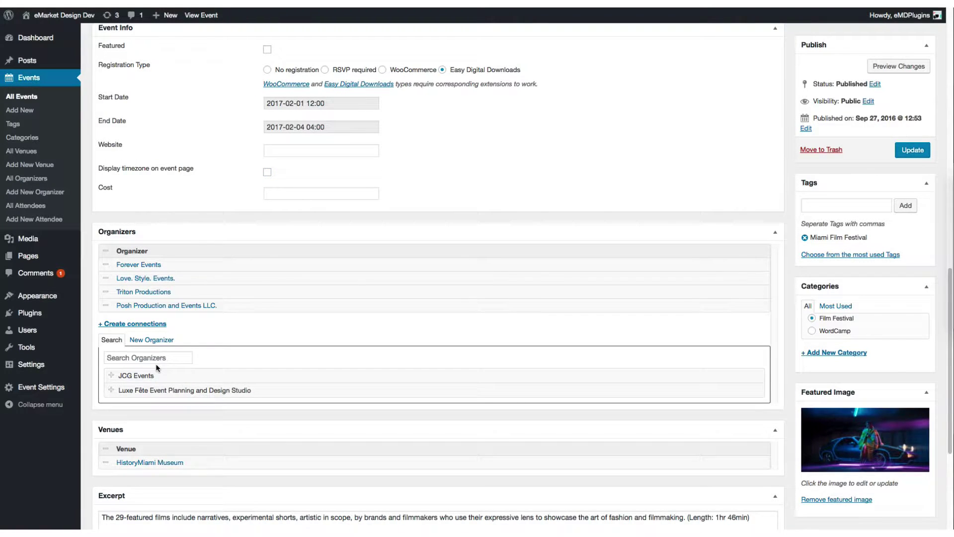
# - Change the event's Registration Type to RSVP required
pyautogui.scroll(-5, 156, 365)
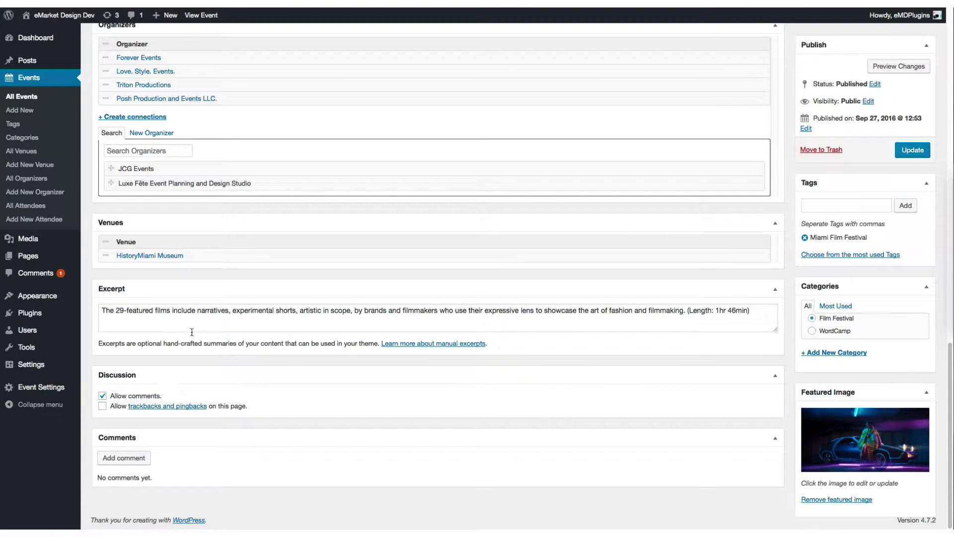
pyautogui.scroll(6, 195, 335)
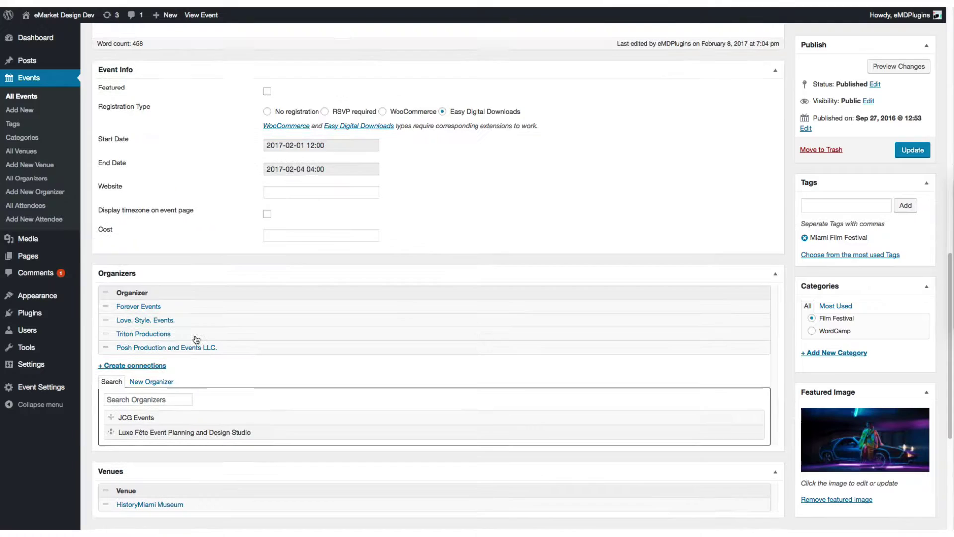
pyautogui.scroll(5, 195, 339)
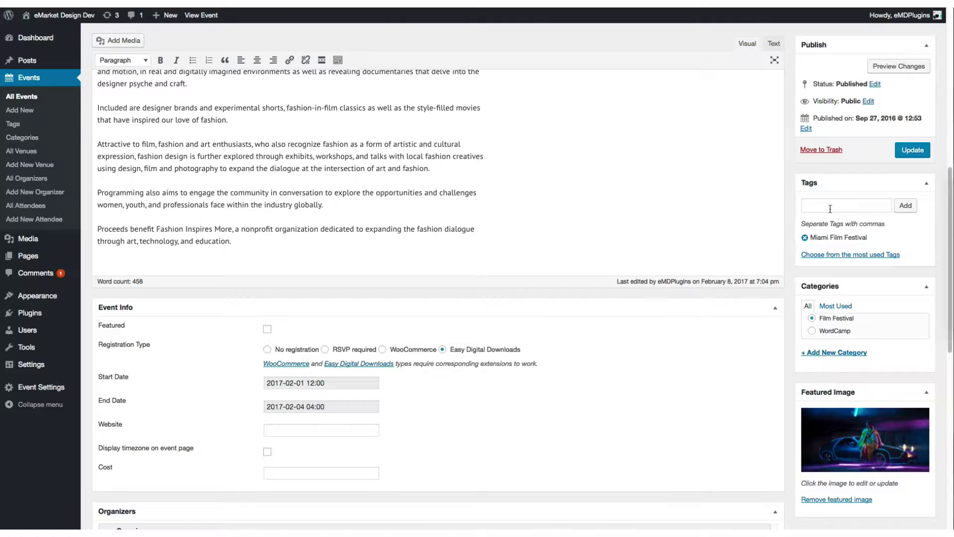
pyautogui.scroll(-5, 830, 211)
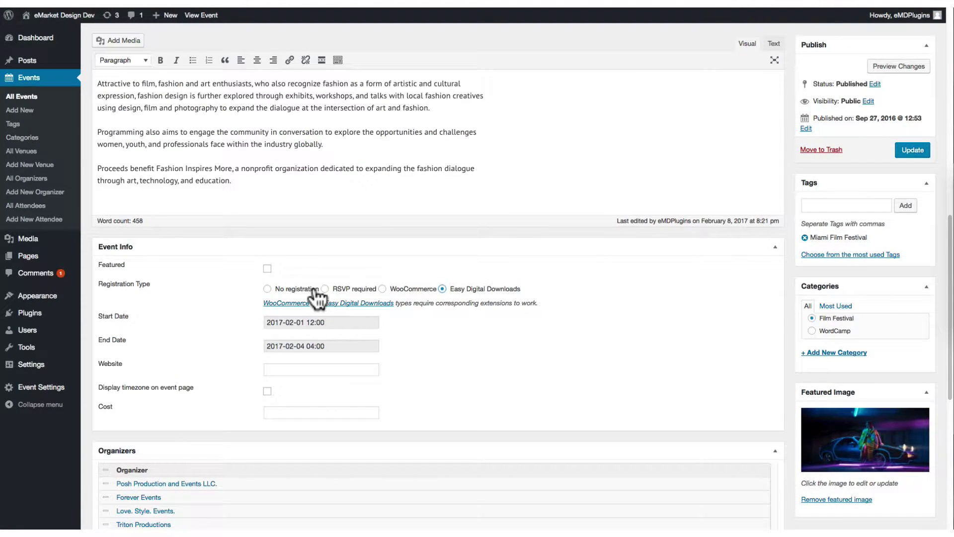
pyautogui.click(324, 290)
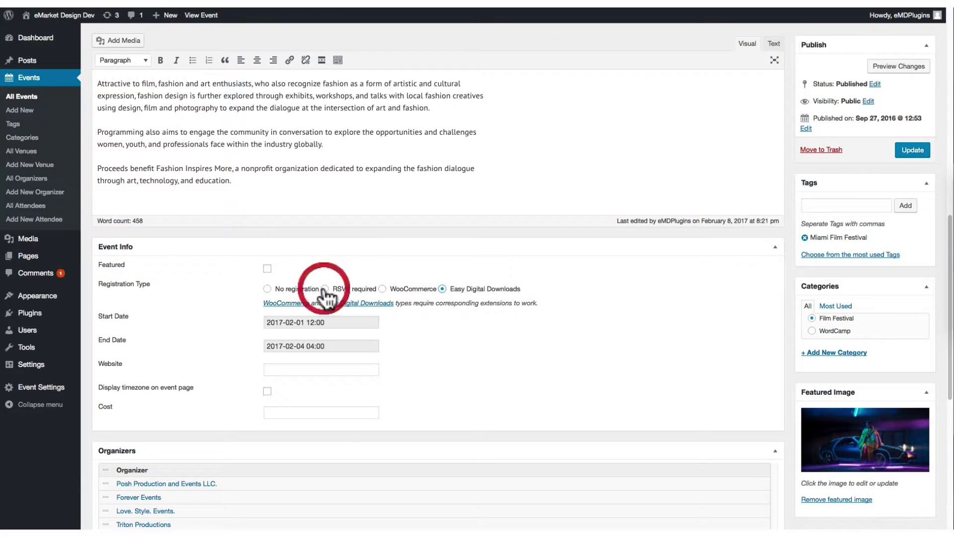
# - Save the event changes and scroll through its public event page
pyautogui.click(906, 149)
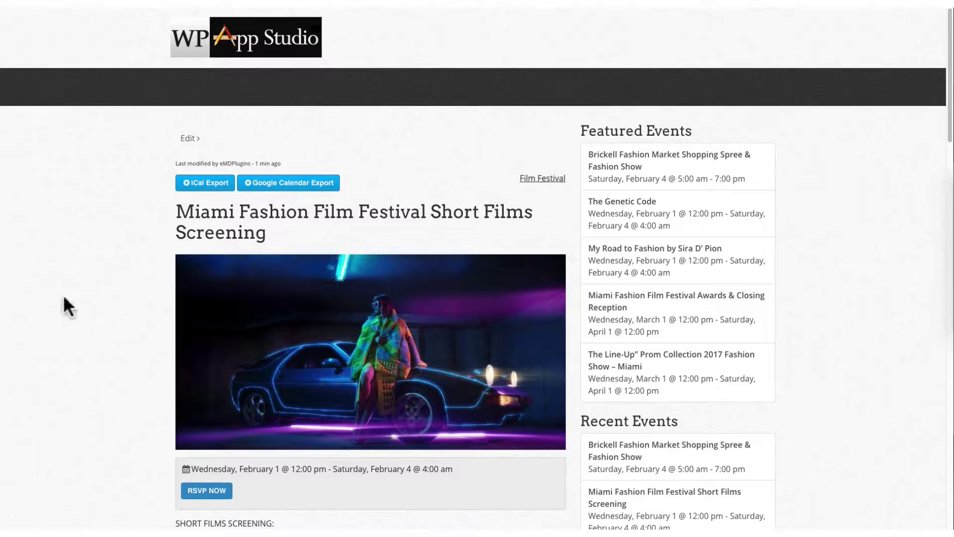
pyautogui.scroll(-4, 64, 295)
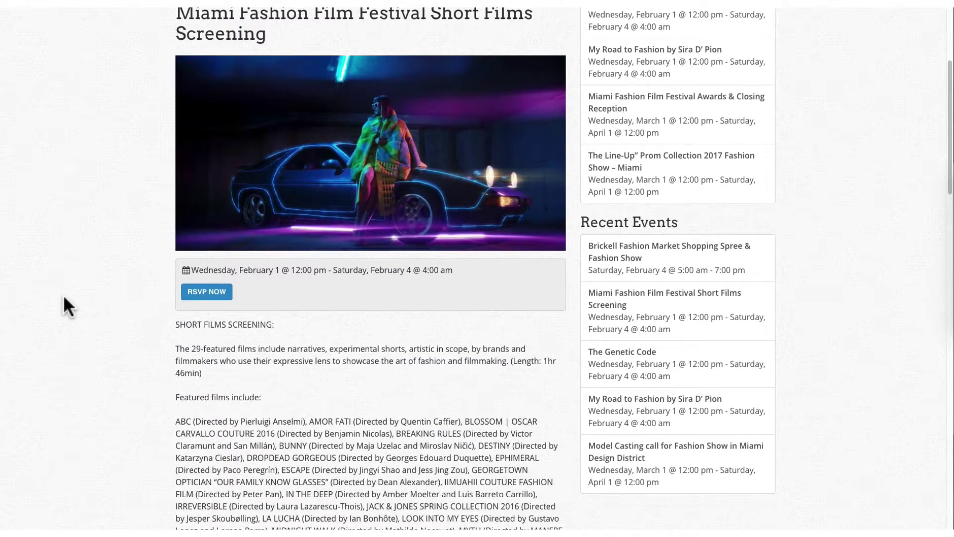
pyautogui.scroll(-15, 63, 297)
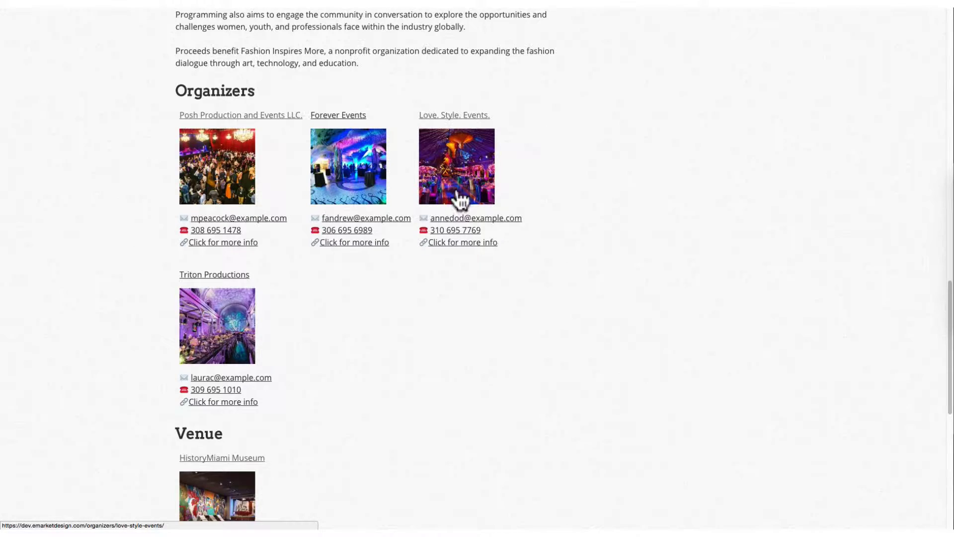
pyautogui.scroll(-4, 214, 328)
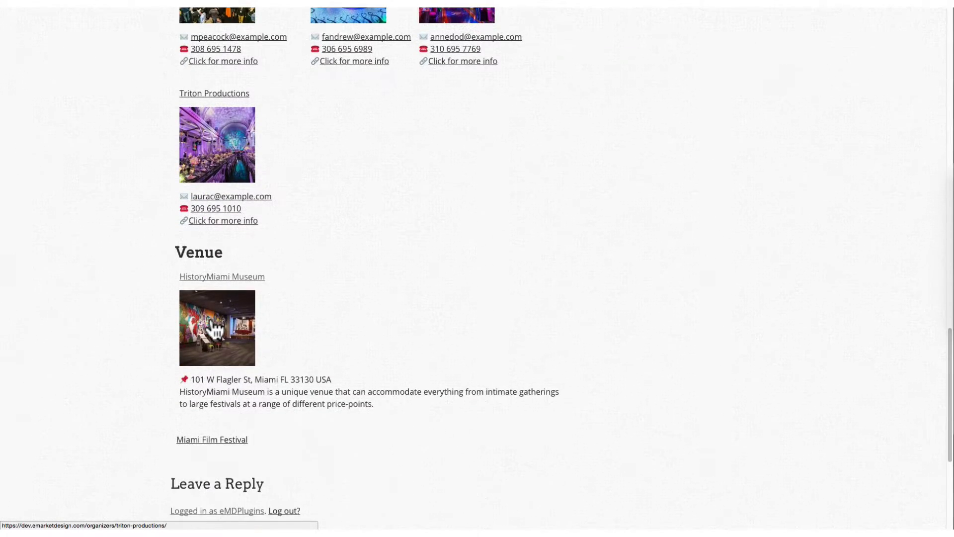
pyautogui.scroll(15, 291, 311)
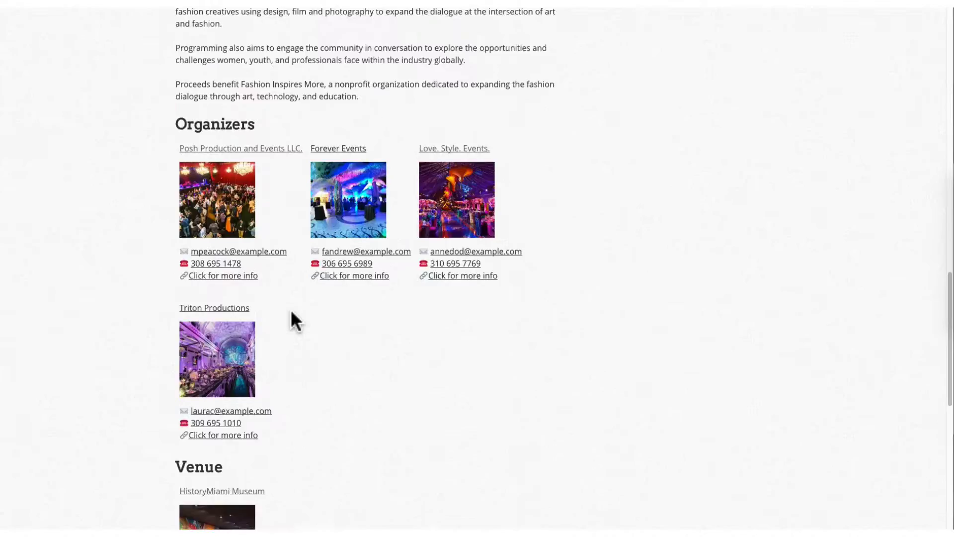
pyautogui.scroll(2, 291, 318)
pyautogui.scroll(-1, 291, 318)
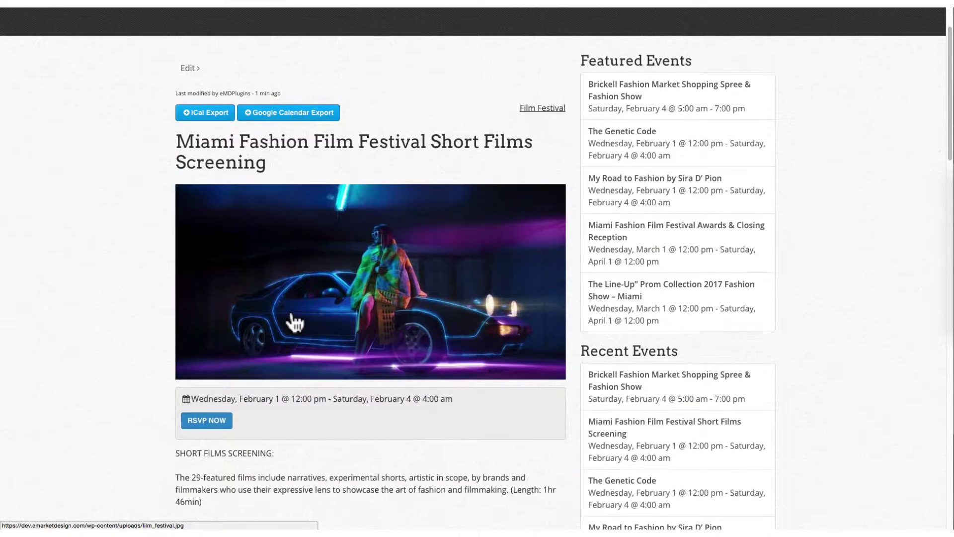
# - Preview the RSVP sign-up form, close it, and scroll down to the Organizers list
pyautogui.click(209, 419)
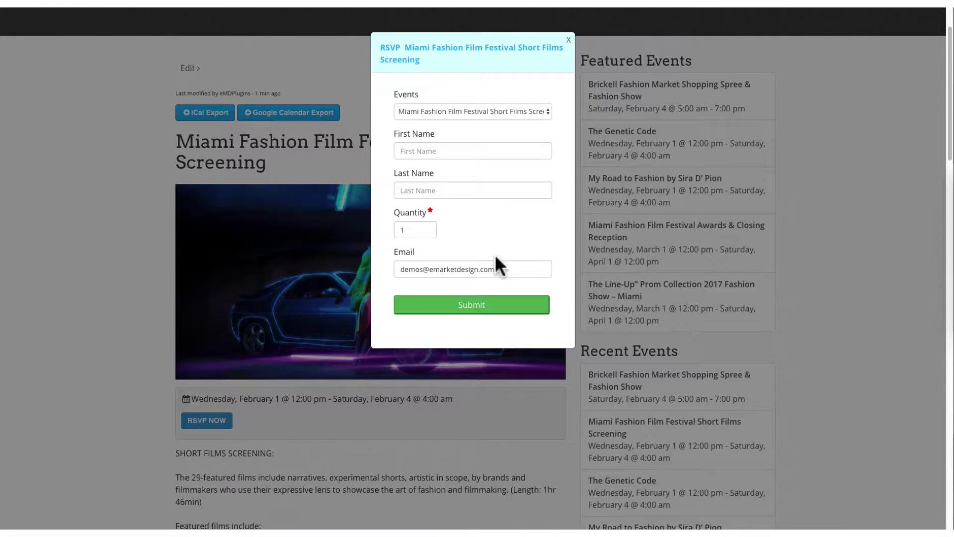
pyautogui.click(569, 39)
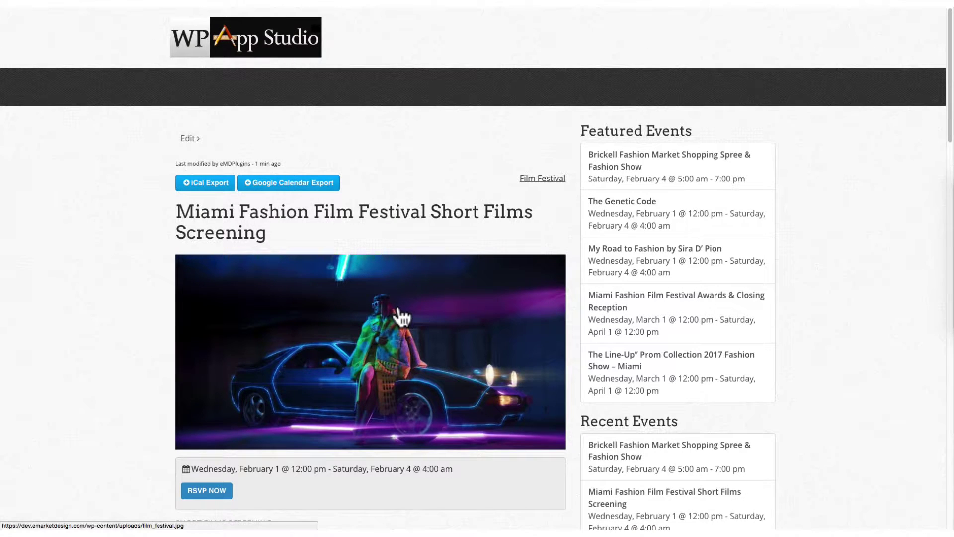
pyautogui.scroll(-3, 395, 318)
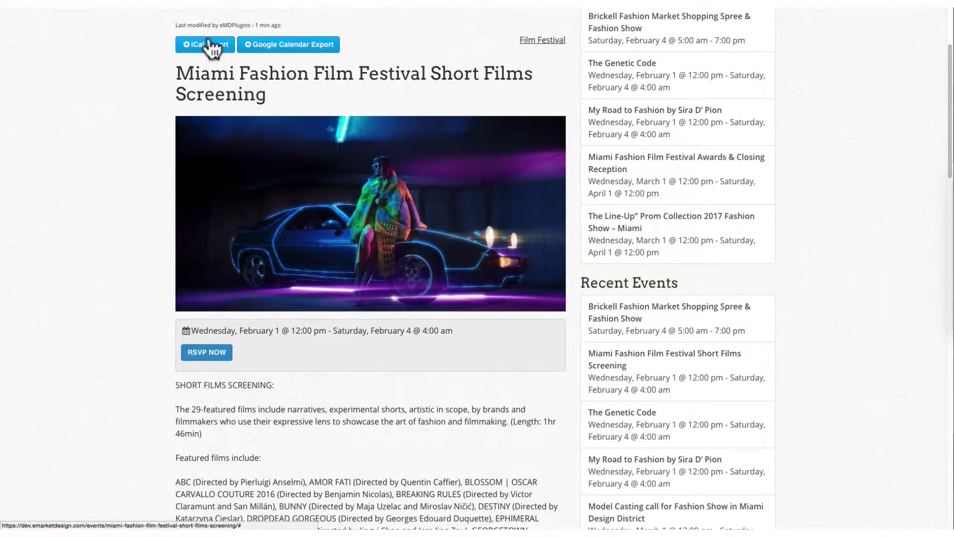
pyautogui.scroll(-15, 309, 372)
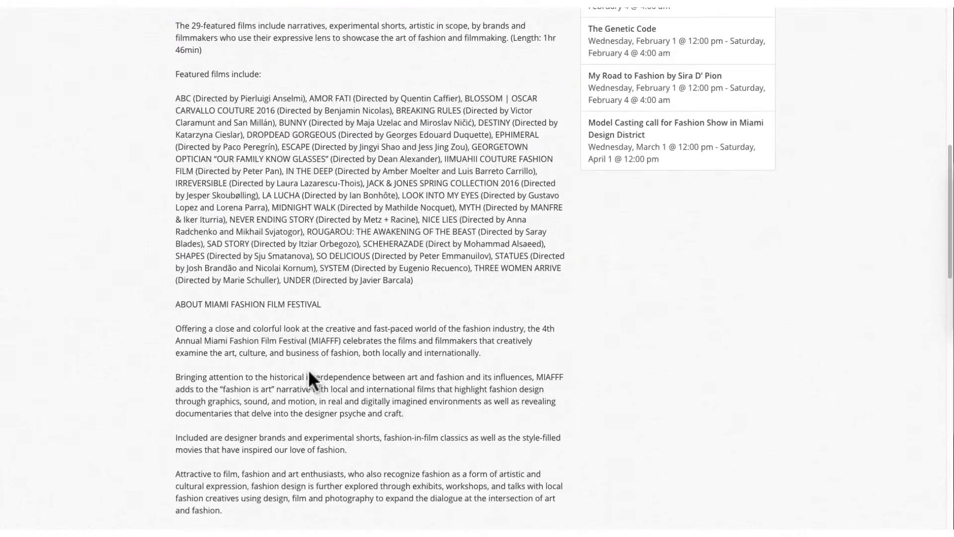
pyautogui.scroll(-2, 308, 368)
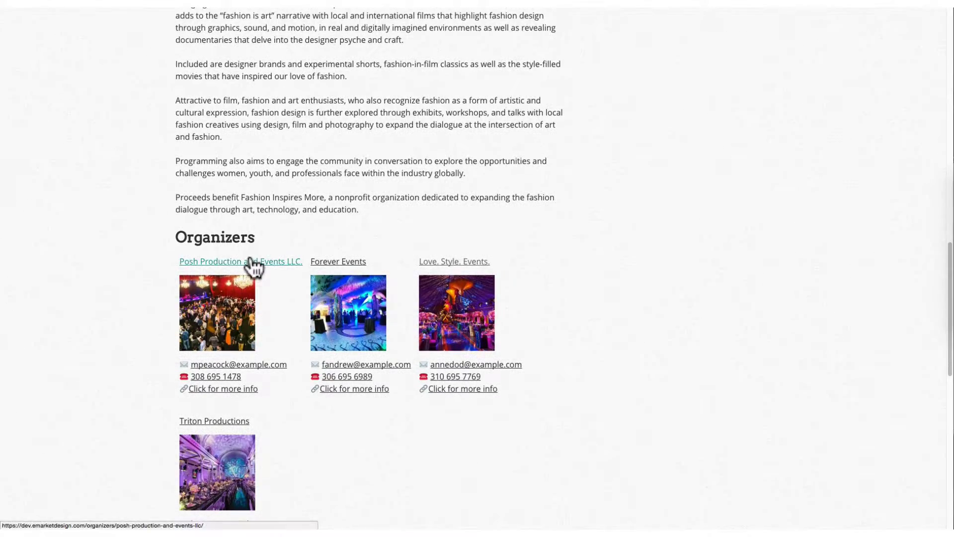
pyautogui.click(251, 262)
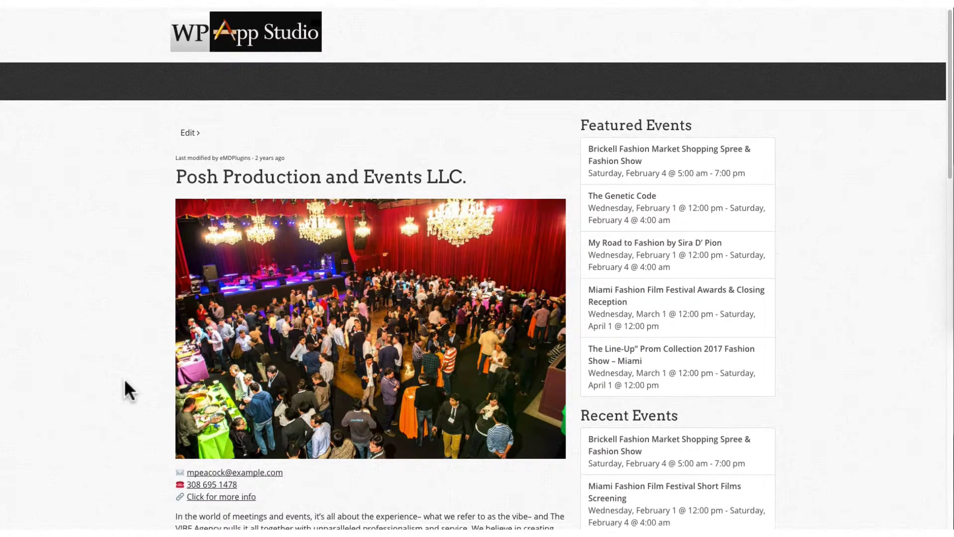
pyautogui.scroll(-8, 124, 380)
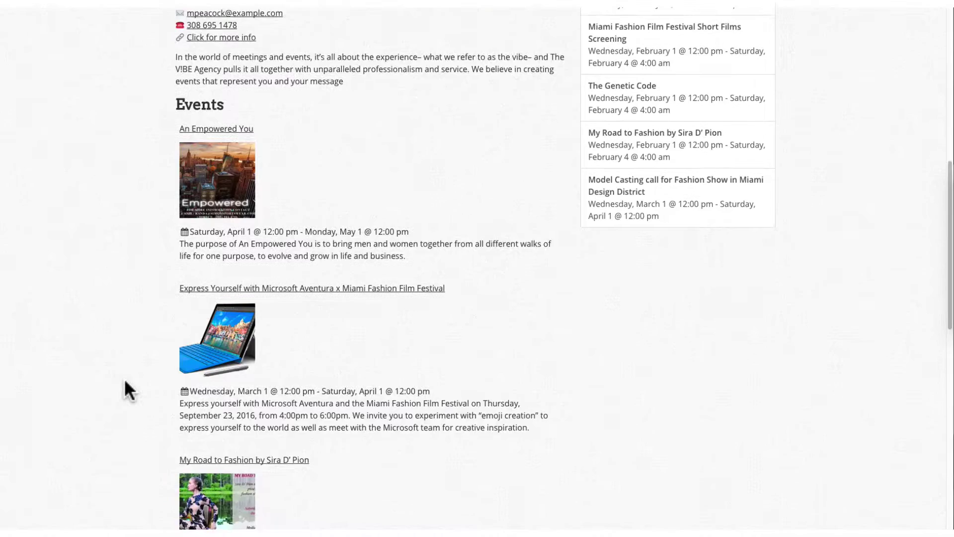
pyautogui.scroll(-7, 124, 383)
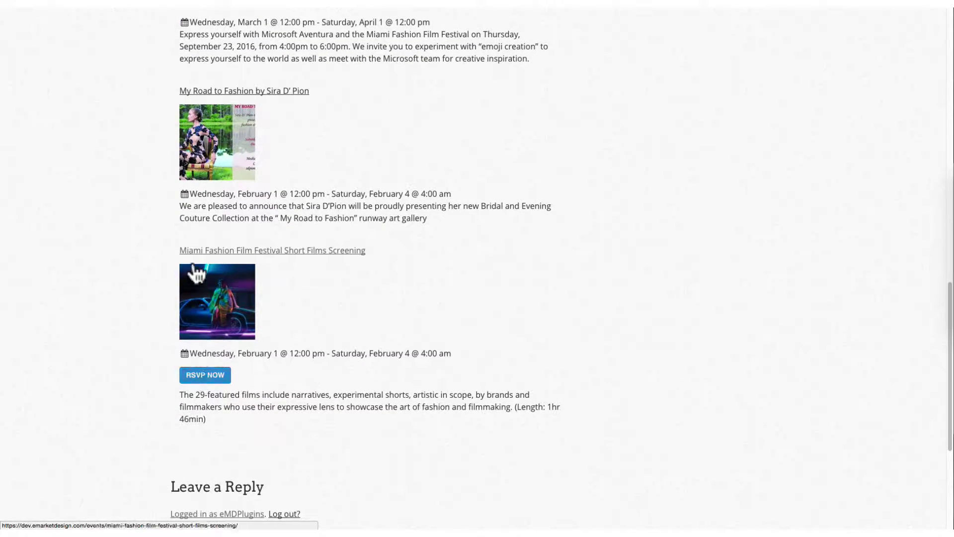
pyautogui.click(216, 374)
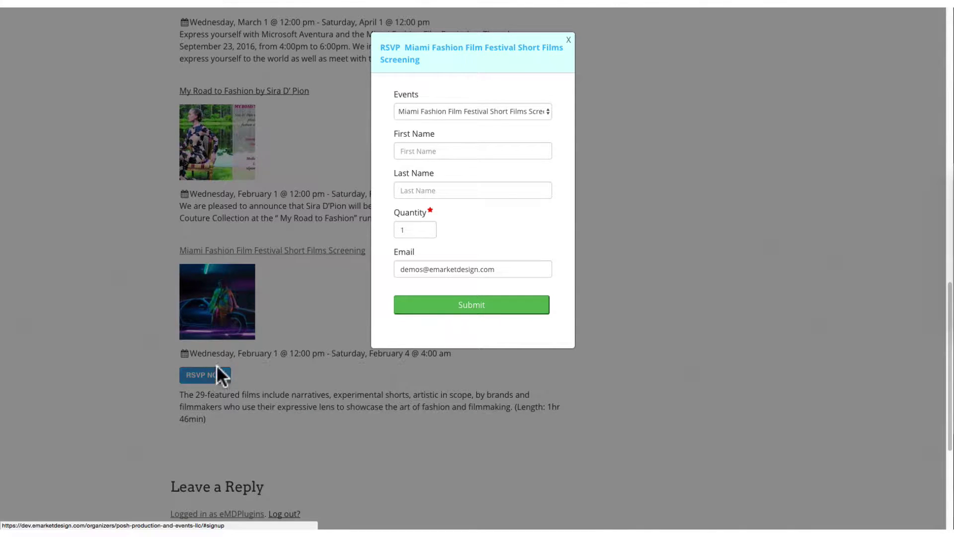
pyautogui.click(569, 39)
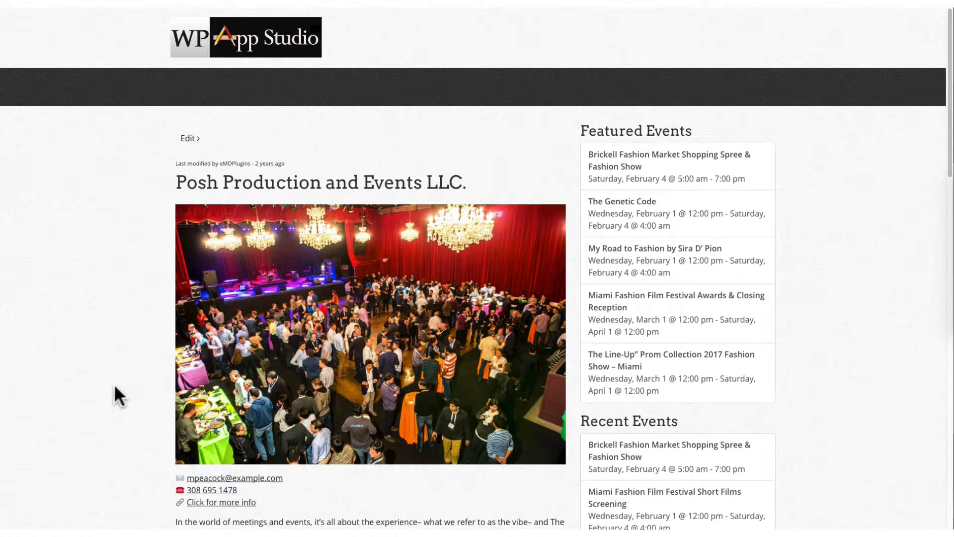
pyautogui.scroll(-1, 141, 205)
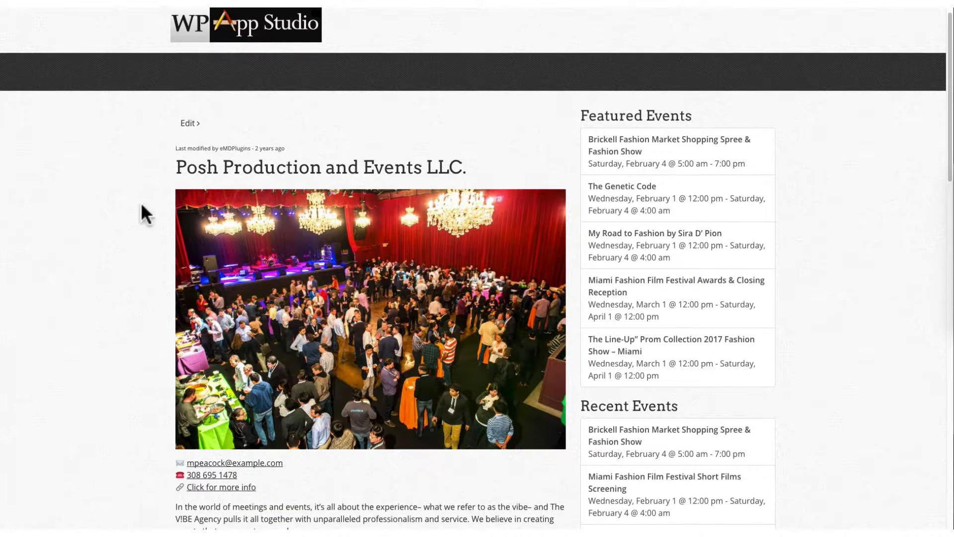
# - Edit Posh Production and Events LLC. and connect the VIP Show Tickets – SPECTRUM Miami event to it
pyautogui.click(187, 126)
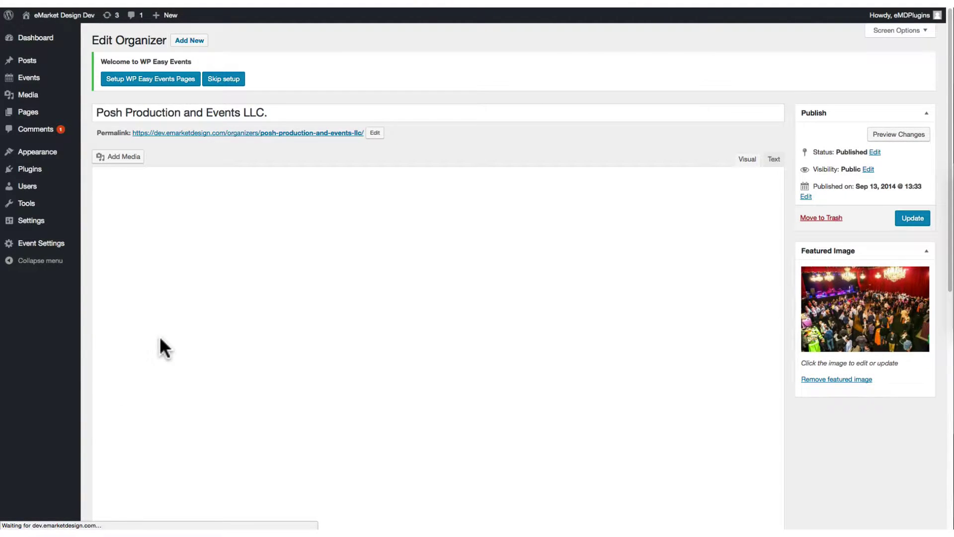
pyautogui.scroll(-3, 160, 336)
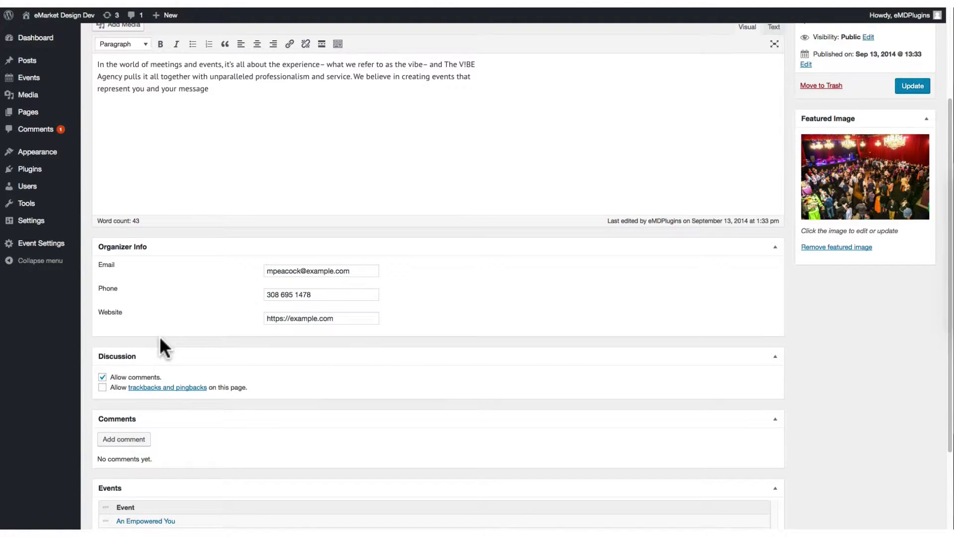
pyautogui.scroll(-3, 159, 336)
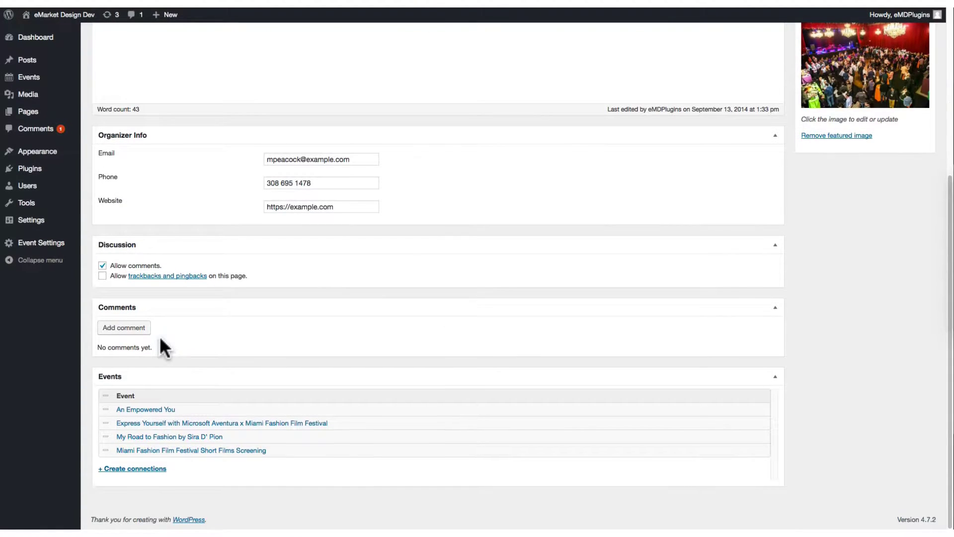
pyautogui.click(127, 470)
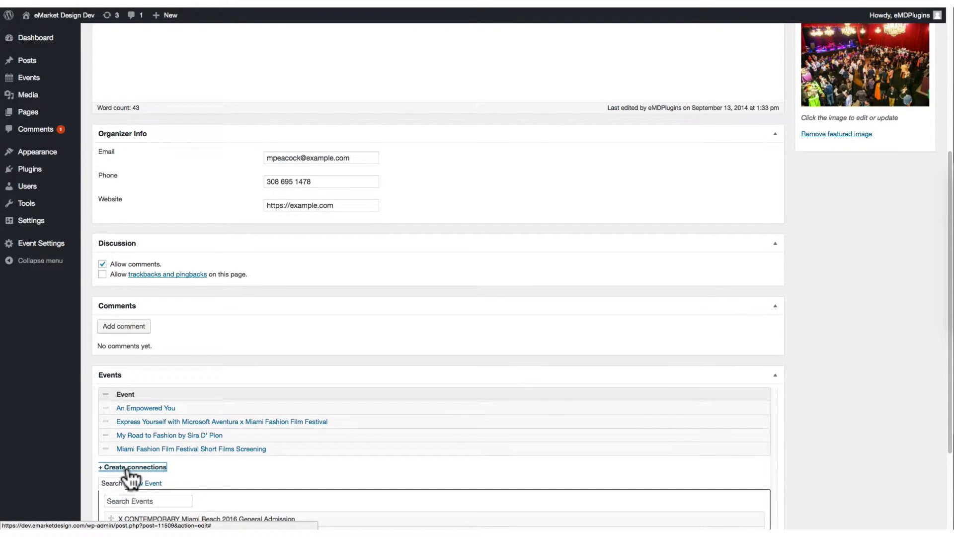
pyautogui.scroll(-3, 127, 477)
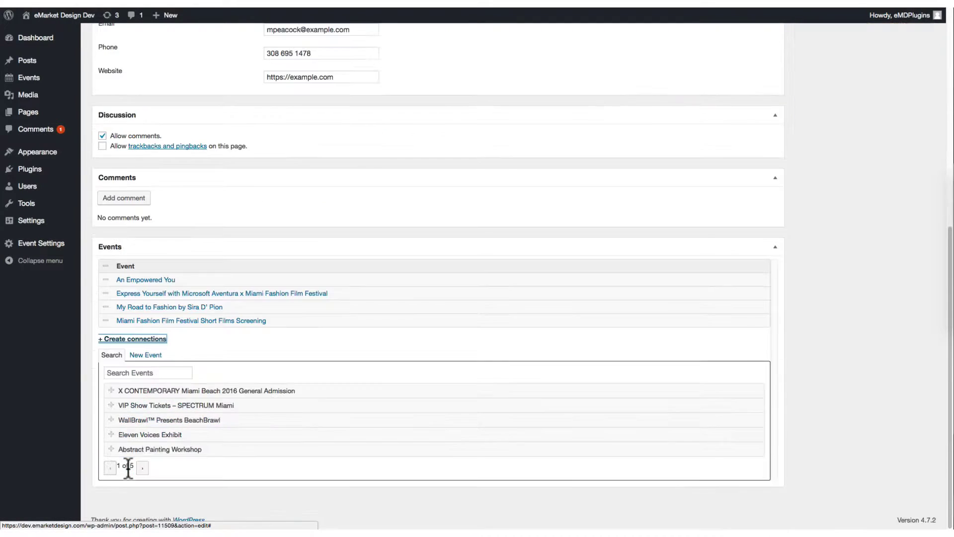
pyautogui.click(139, 405)
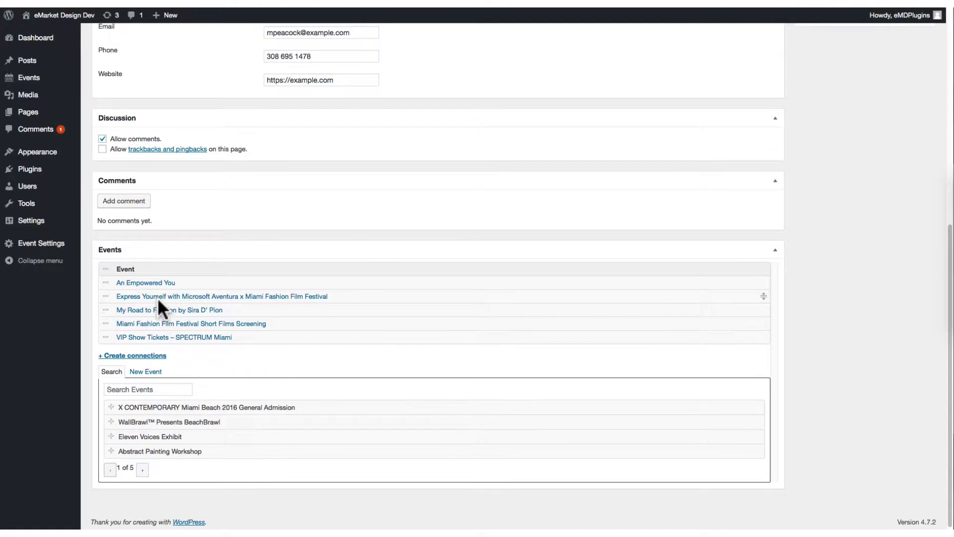
pyautogui.scroll(8, 157, 297)
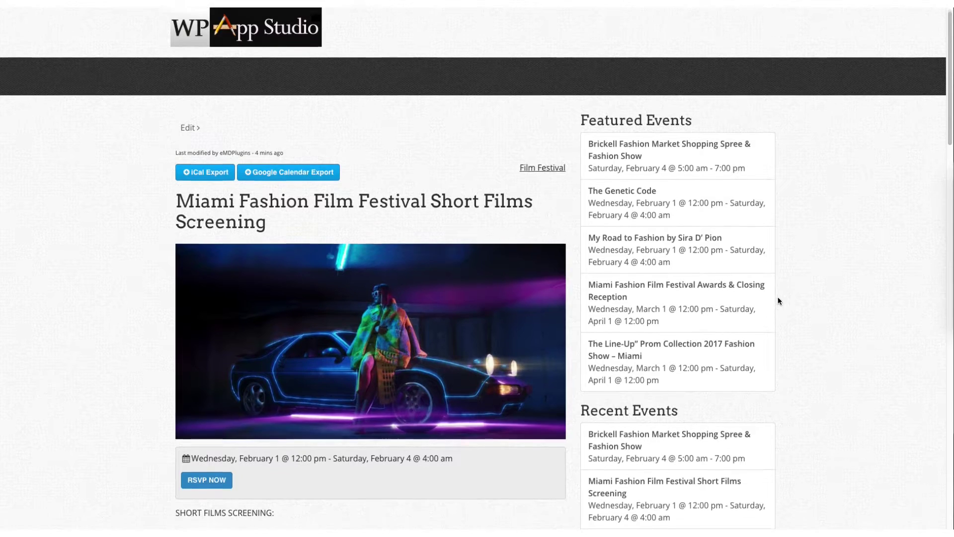
# - Scroll to the event's Venue section and open the HistoryMiami Museum venue page
pyautogui.scroll(-15, 778, 297)
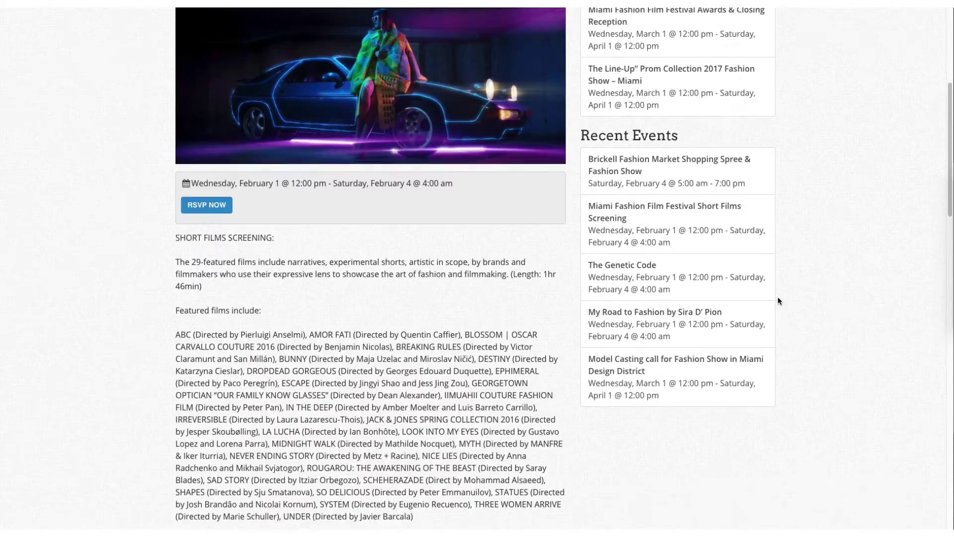
pyautogui.scroll(-9, 778, 300)
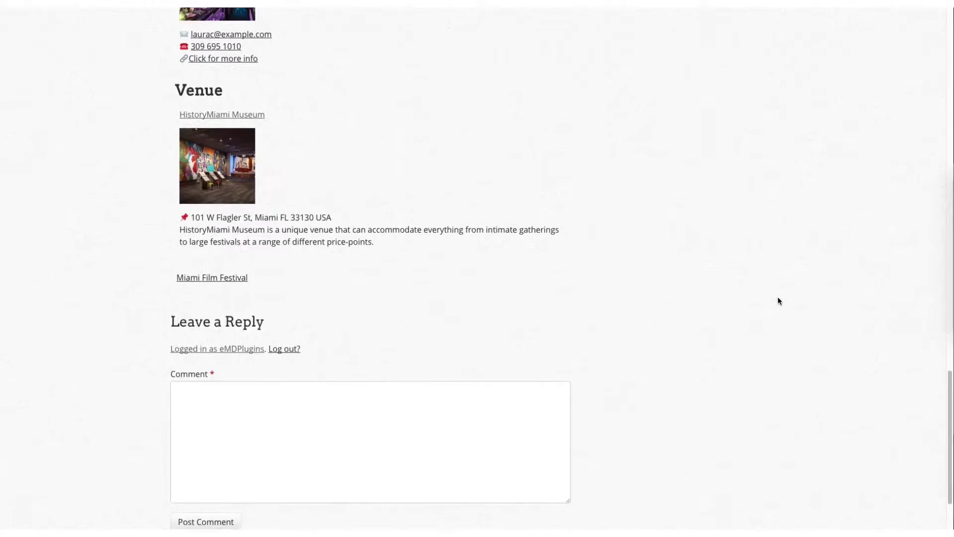
pyautogui.click(242, 111)
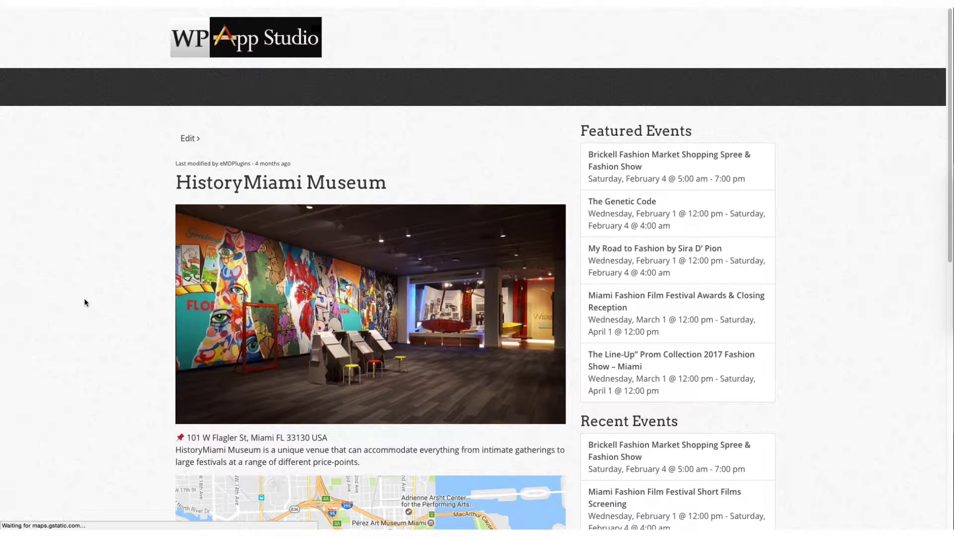
# - Preview the film screening's RSVP form from the venue page, then close it
pyautogui.scroll(-8, 85, 302)
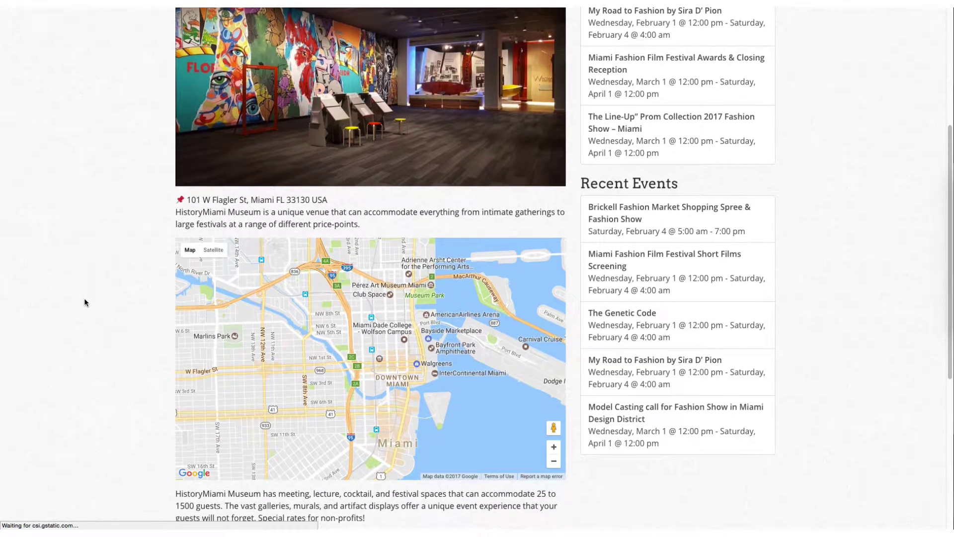
pyautogui.scroll(-3, 84, 302)
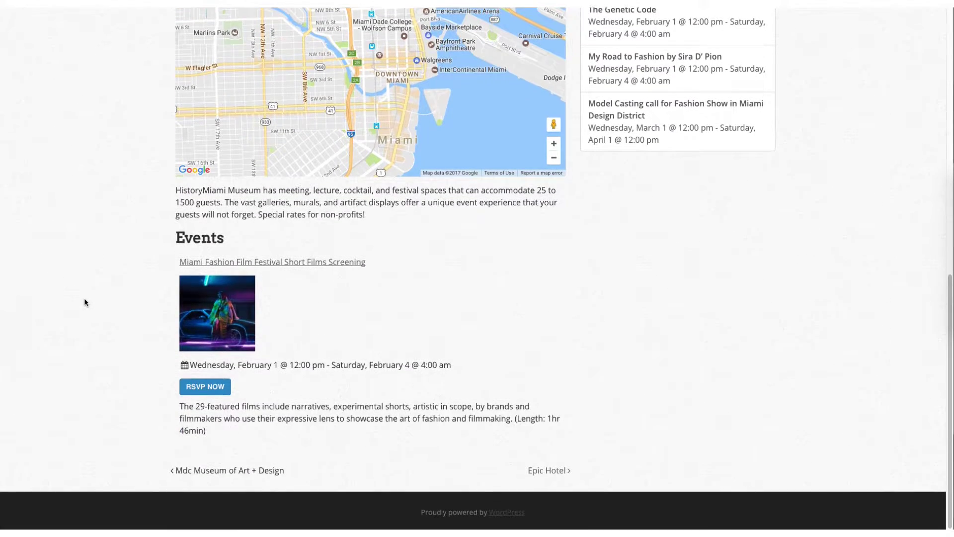
pyautogui.click(205, 387)
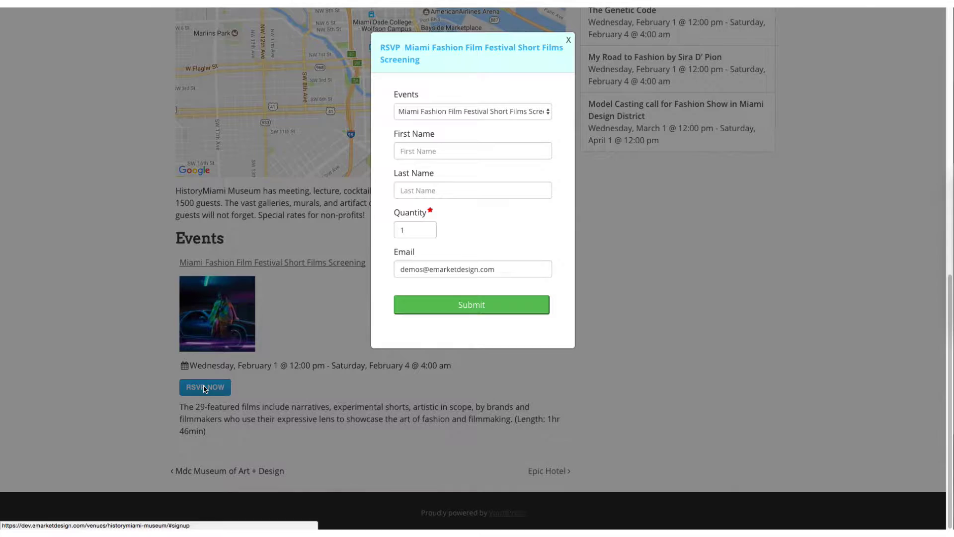
pyautogui.click(569, 42)
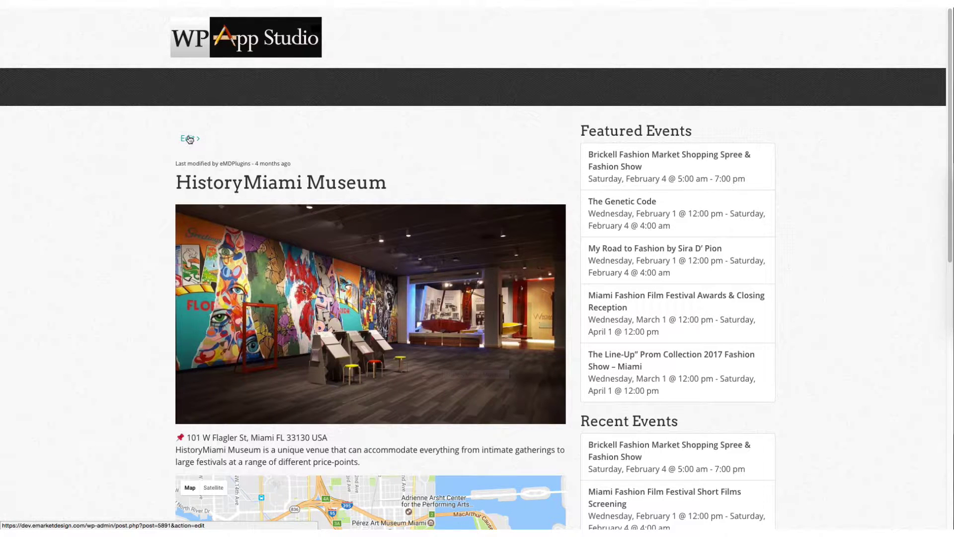
# - Edit HistoryMiami Museum and review its 101 W Flagler St address and connected Short Films Screening
pyautogui.click(189, 139)
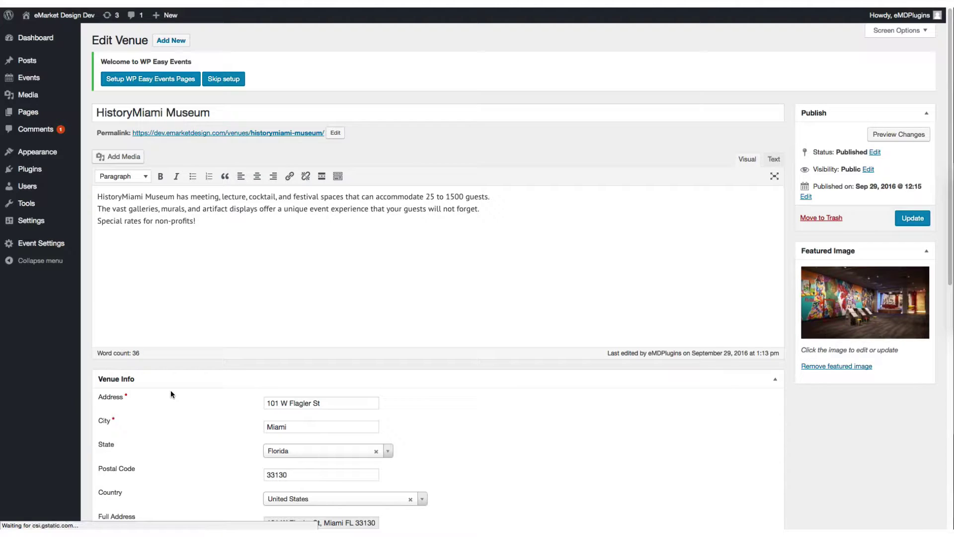
pyautogui.scroll(-10, 171, 390)
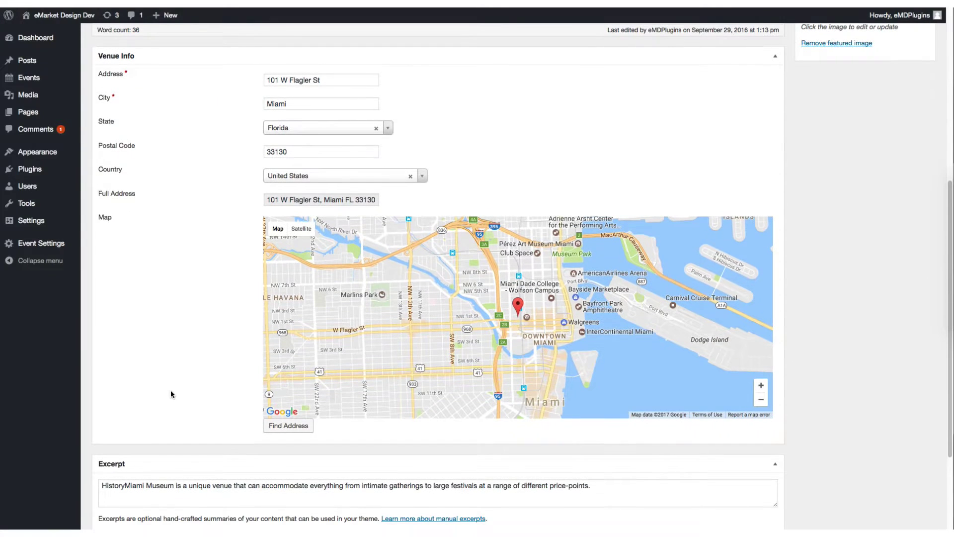
pyautogui.scroll(-4, 171, 390)
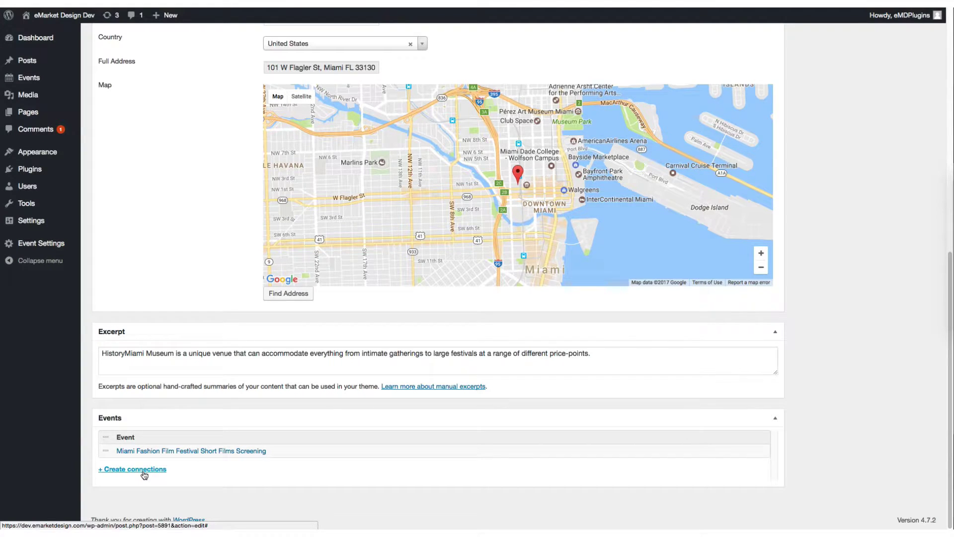
pyautogui.scroll(15, 151, 298)
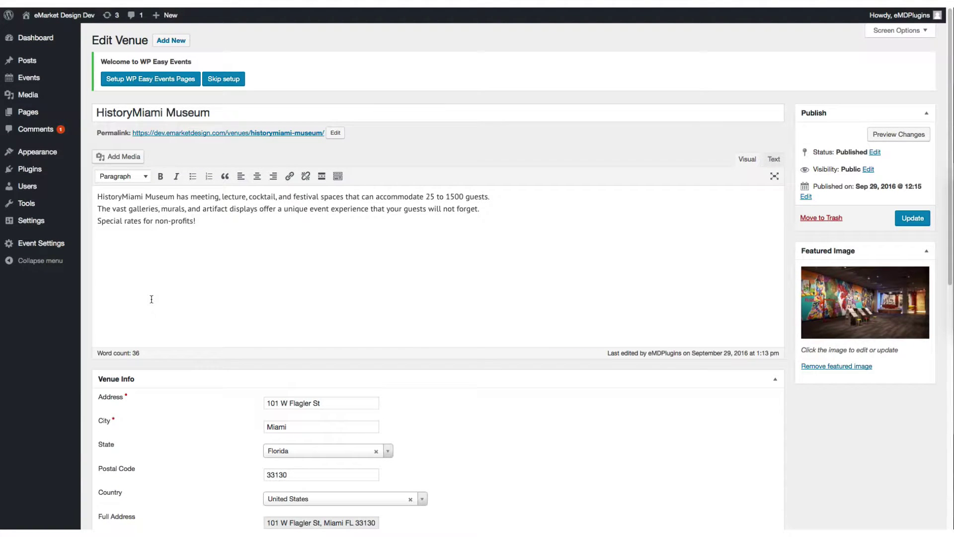
# - Open the second attendee's record from All Attendees, then go to the admin Pages list
pyautogui.moveTo(45, 80)
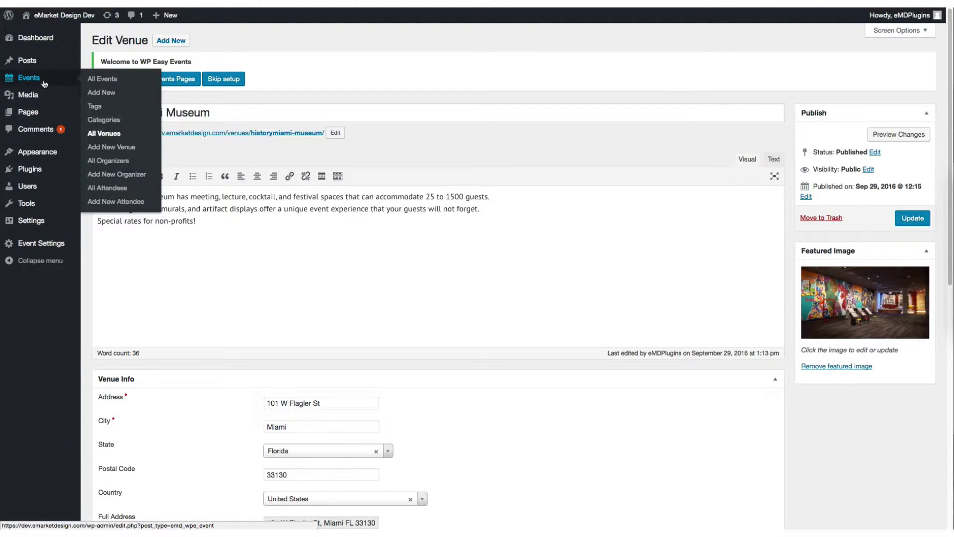
pyautogui.click(121, 188)
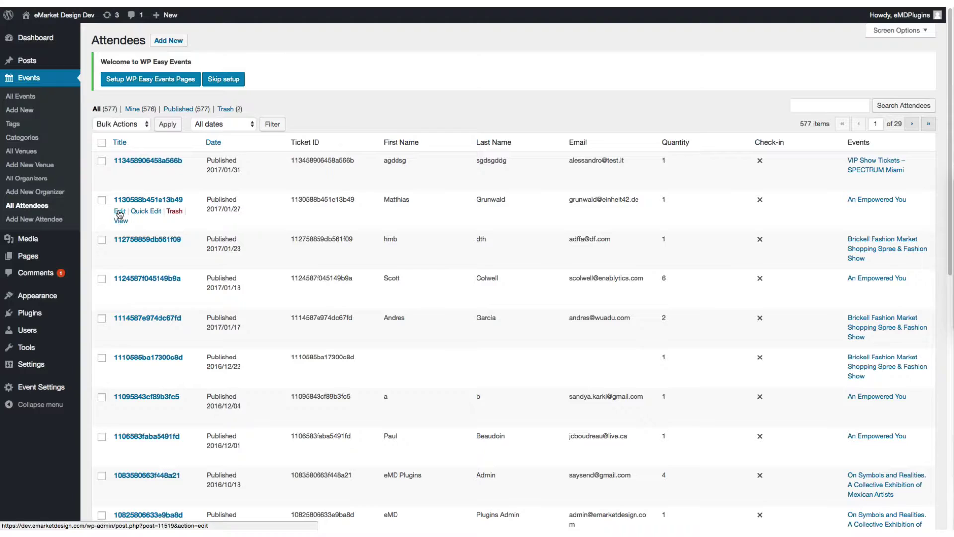
pyautogui.click(119, 211)
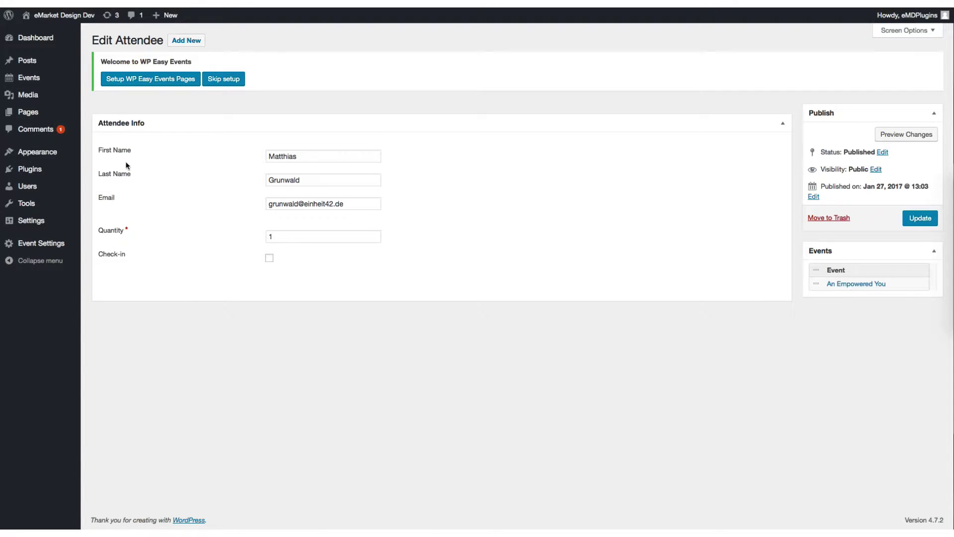
pyautogui.click(40, 116)
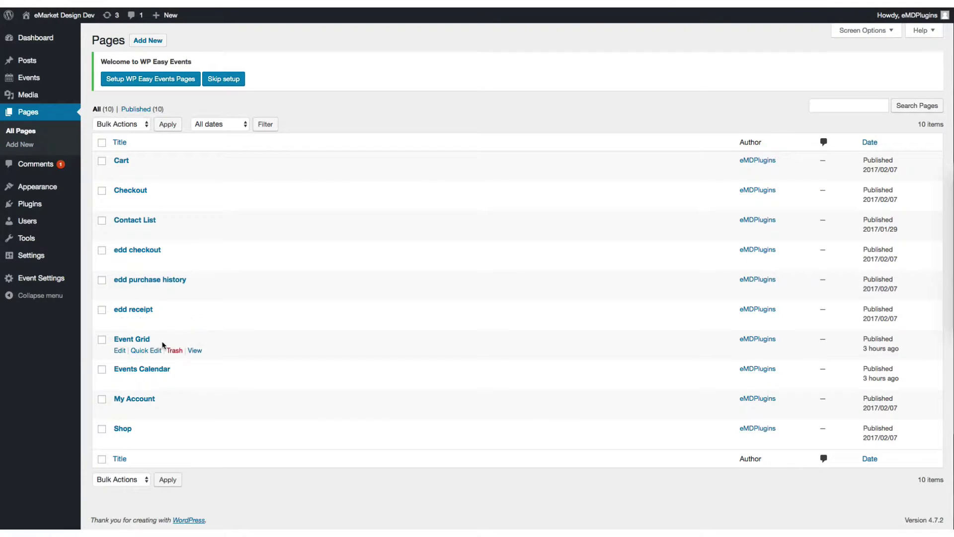
# - Open the Event Grid page in a new browser tab and switch to it
pyautogui.rightClick(194, 355)
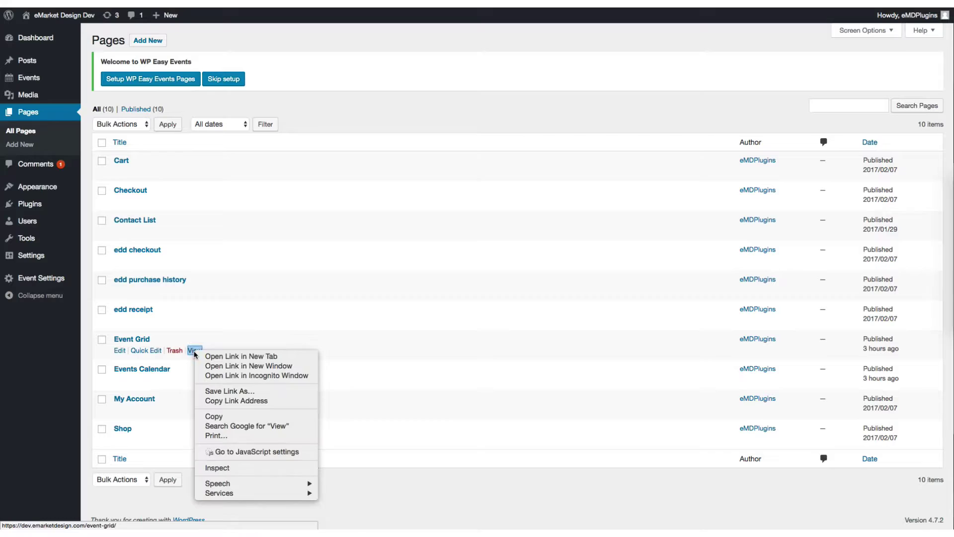
pyautogui.click(208, 356)
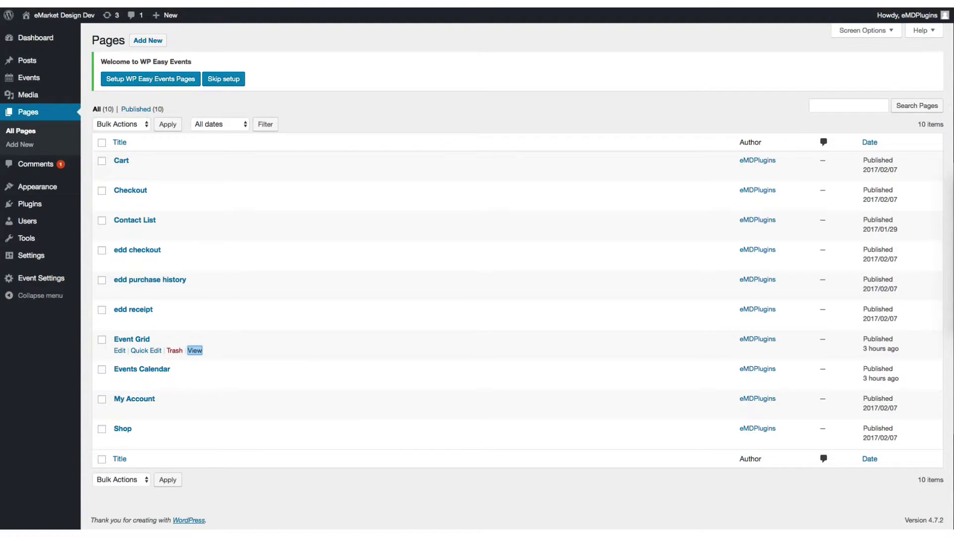
pyautogui.hotkey('ctrl', 'Tab')
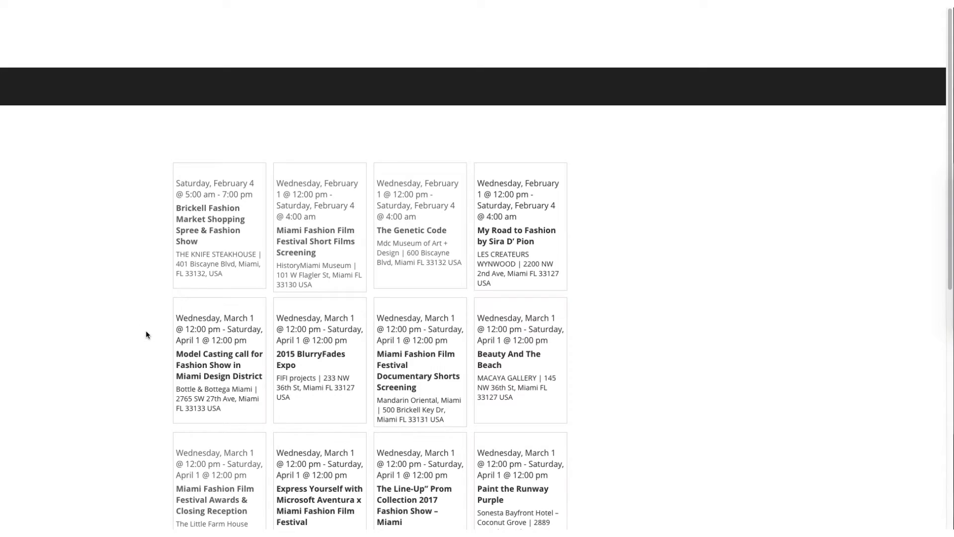
# - Browse the Event Grid to its second page of events, then return to the Pages list
pyautogui.scroll(-3, 147, 334)
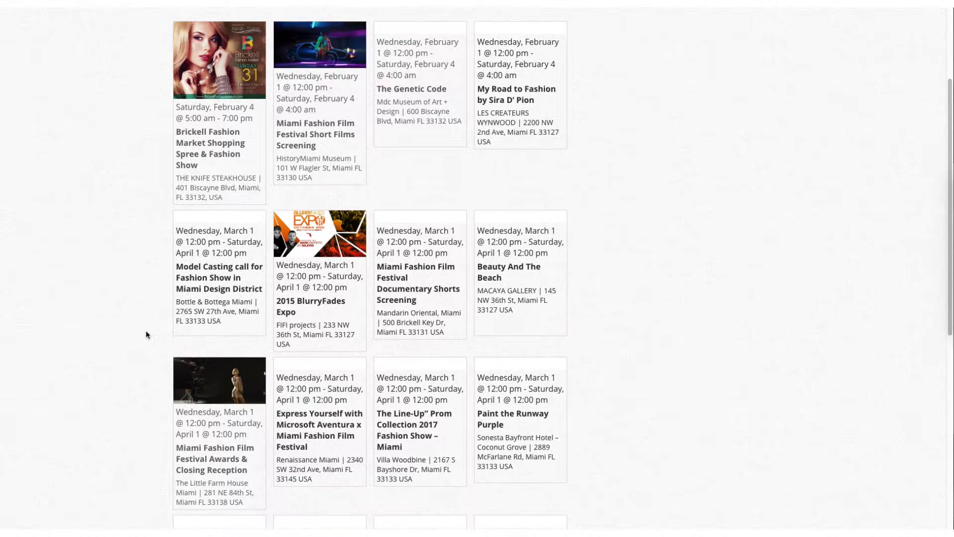
pyautogui.scroll(-2, 147, 334)
pyautogui.scroll(-4, 147, 335)
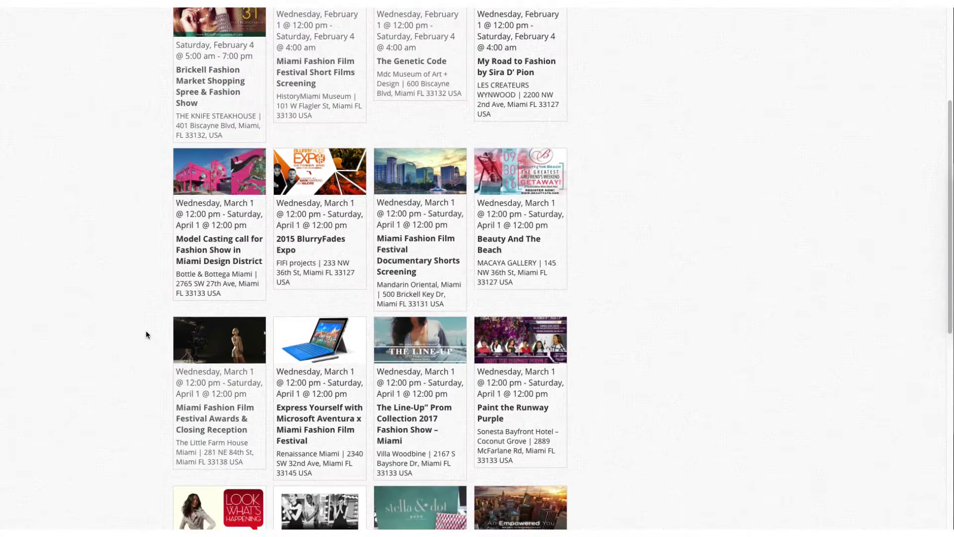
pyautogui.scroll(-5, 147, 334)
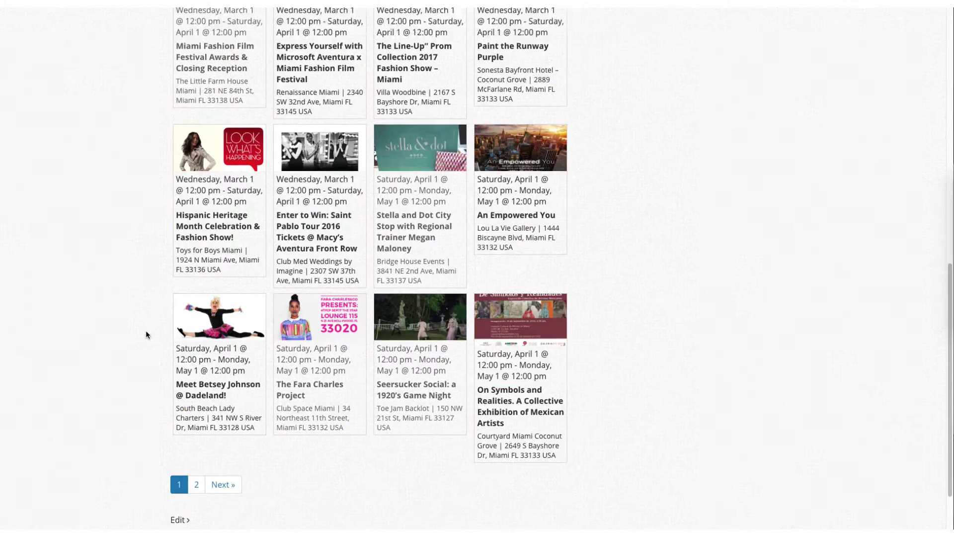
pyautogui.click(193, 442)
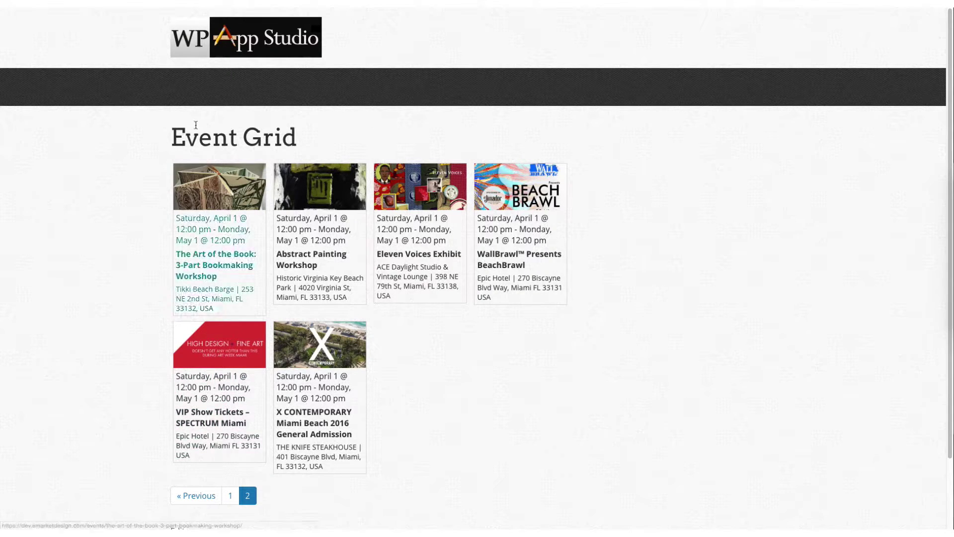
pyautogui.hotkey('alt', 'Left')
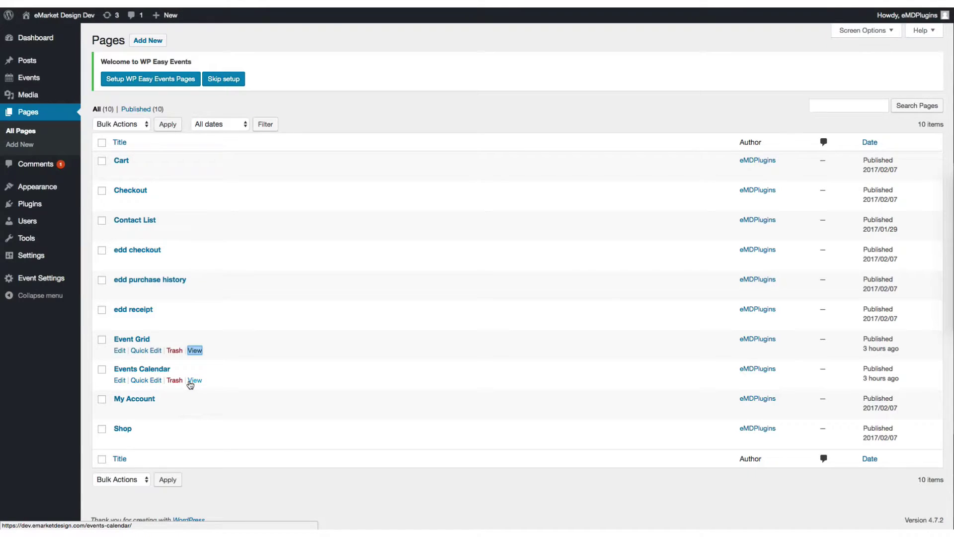
# - Open the Events Calendar in a new tab and scroll through an event's page
pyautogui.rightClick(190, 383)
pyautogui.click(202, 385)
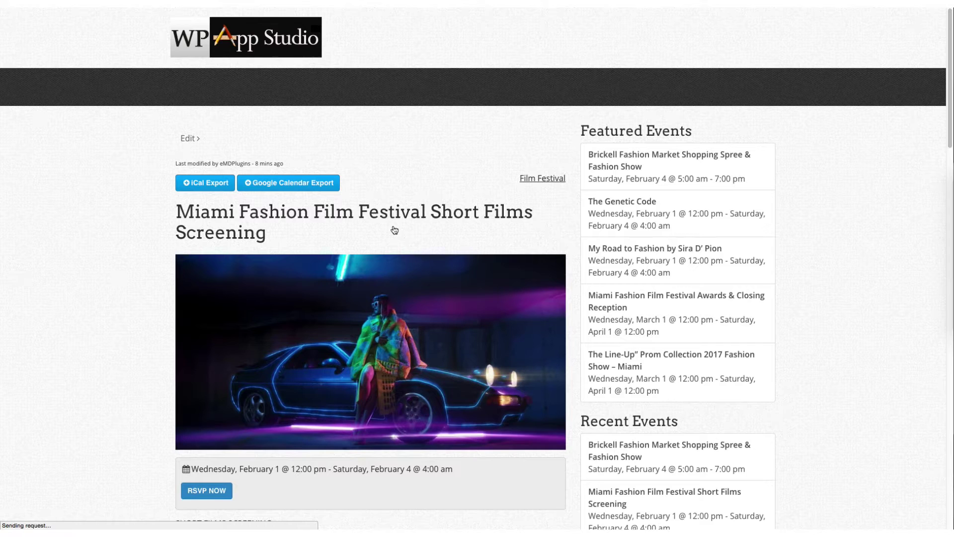
pyautogui.scroll(-10, 395, 230)
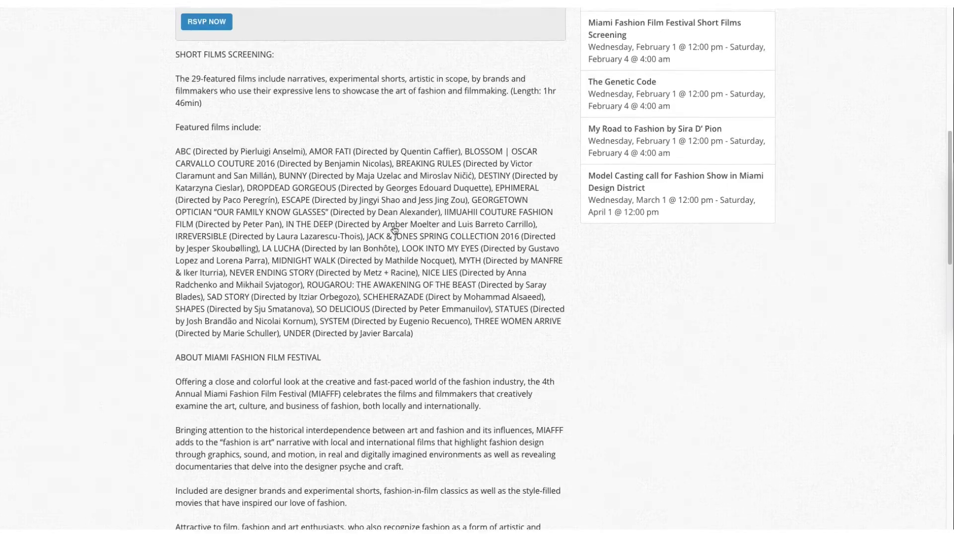
pyautogui.scroll(-7, 395, 229)
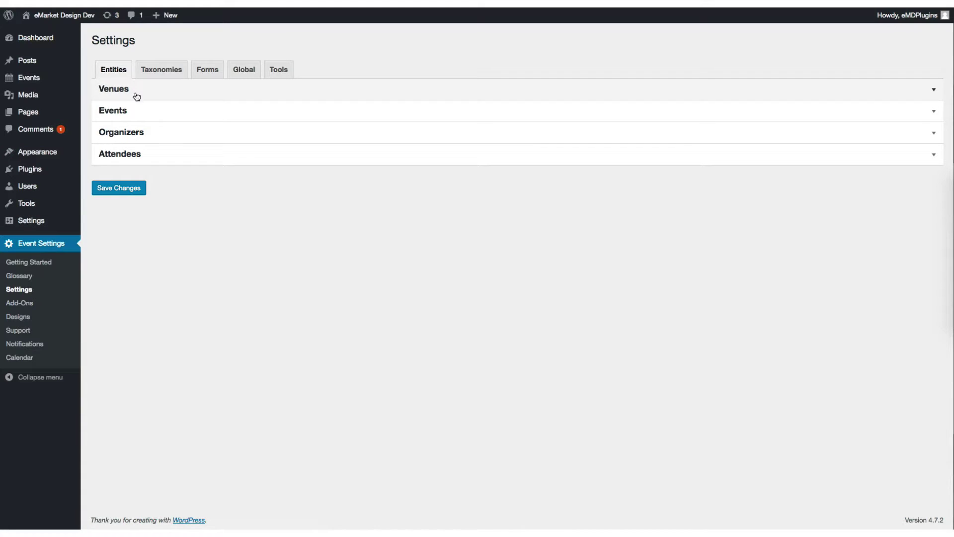
# - Expand the Events settings and review the single event template choices, leaving Right Sidebar for now
pyautogui.click(137, 112)
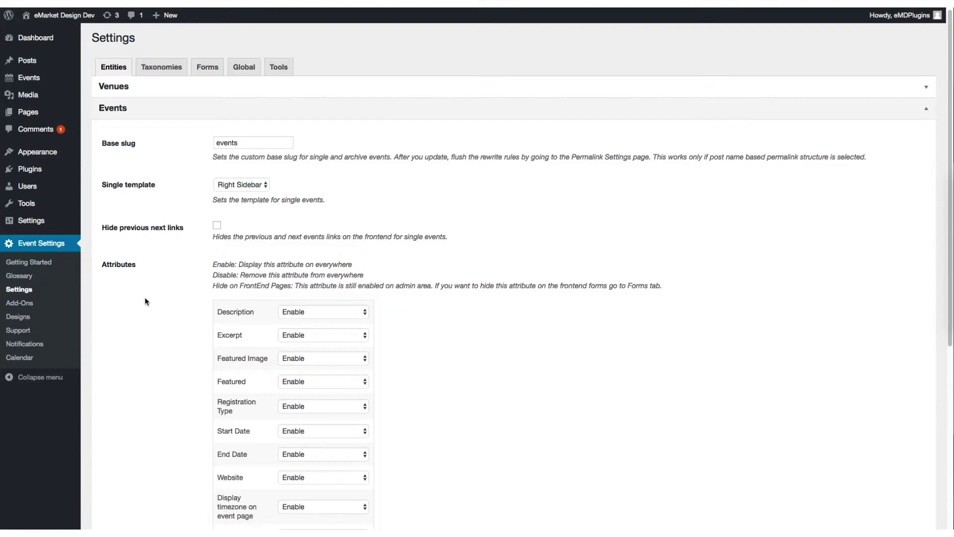
pyautogui.scroll(-2, 144, 297)
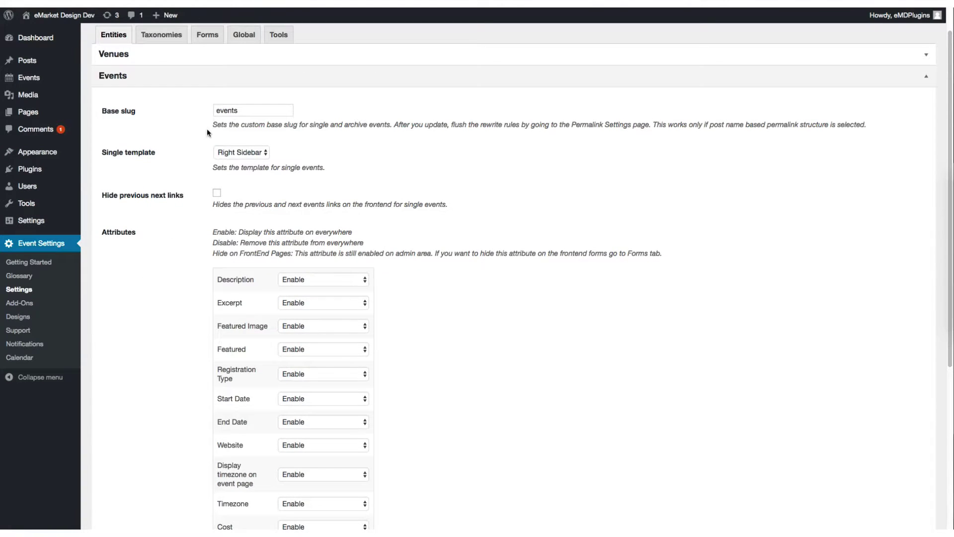
pyautogui.click(251, 152)
pyautogui.click(251, 152)
pyautogui.scroll(-5, 185, 302)
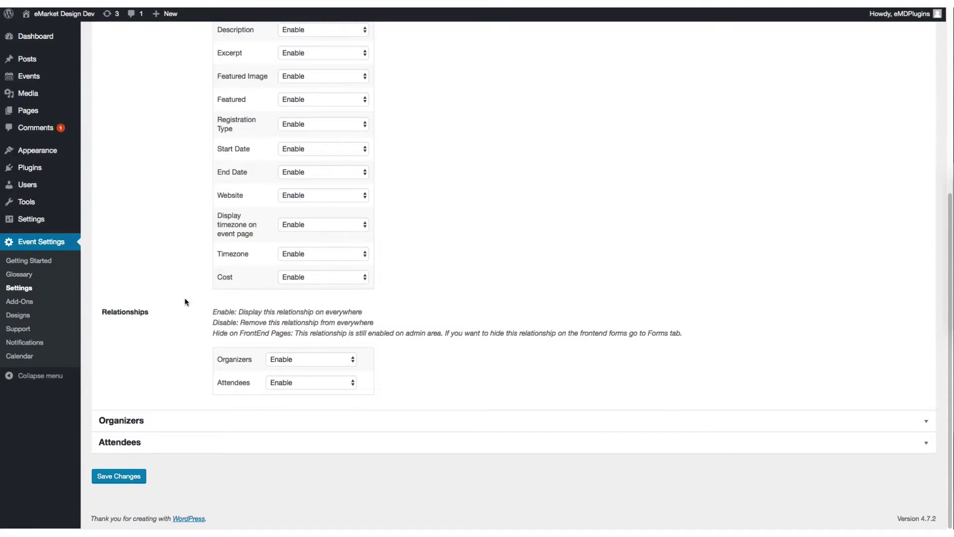
pyautogui.scroll(6, 185, 301)
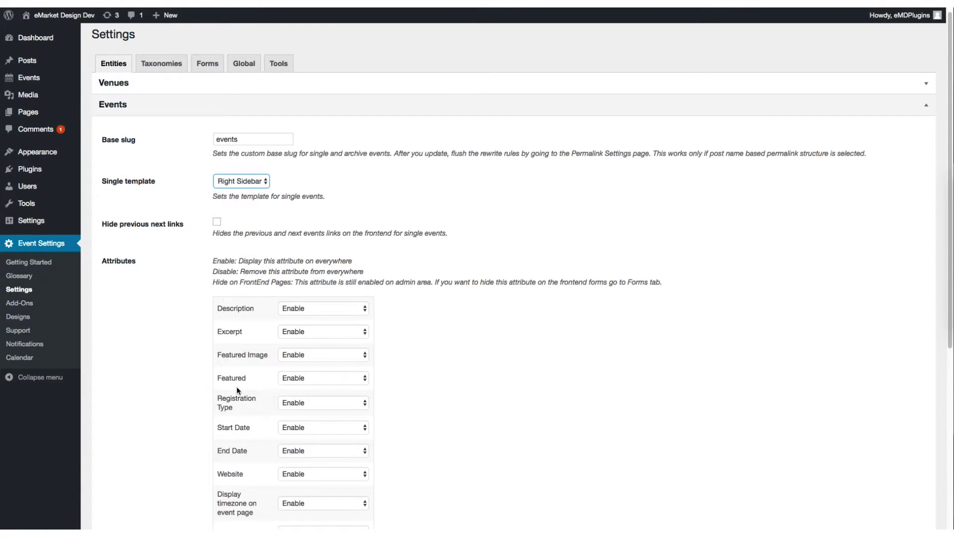
pyautogui.scroll(-3, 237, 390)
pyautogui.scroll(-3, 236, 387)
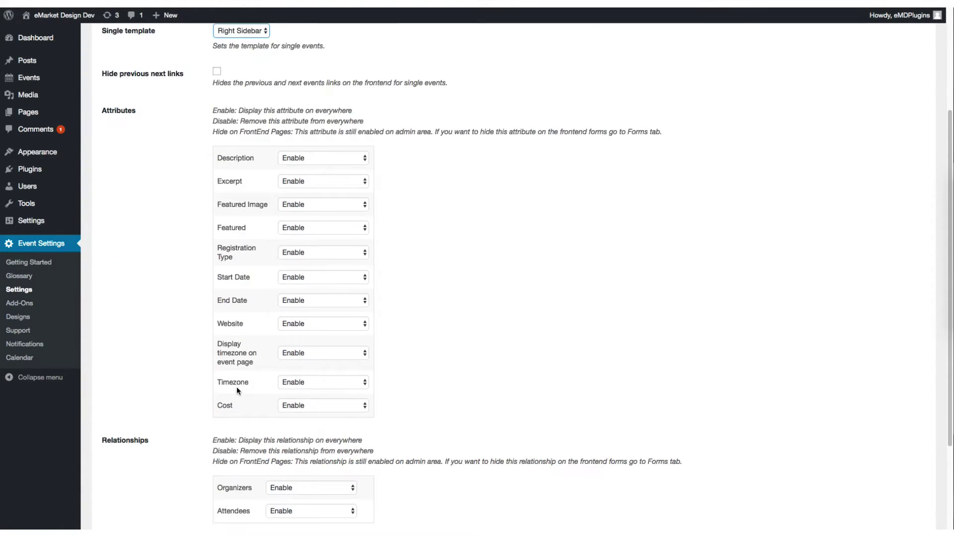
pyautogui.scroll(2, 237, 391)
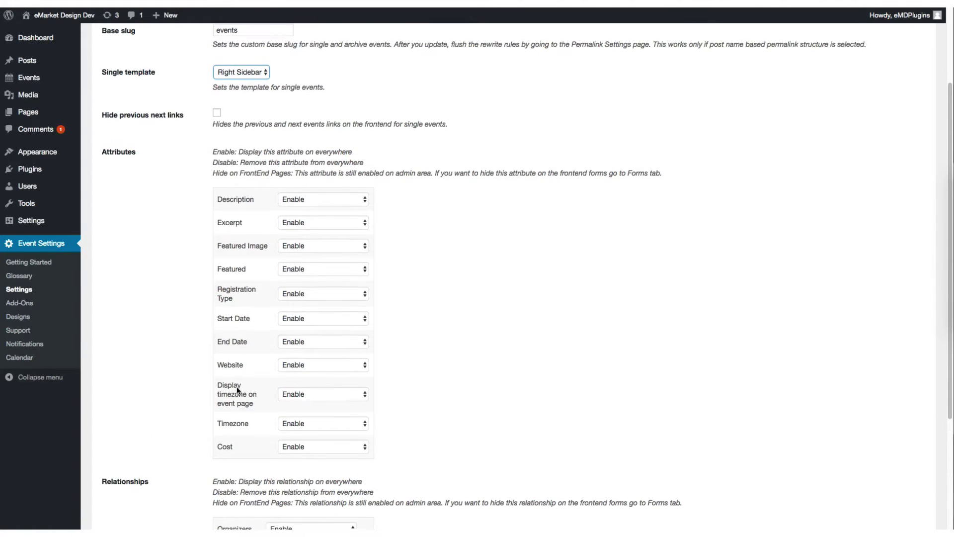
# - Set the single event template to Left Sidebar and save the settings
pyautogui.click(242, 81)
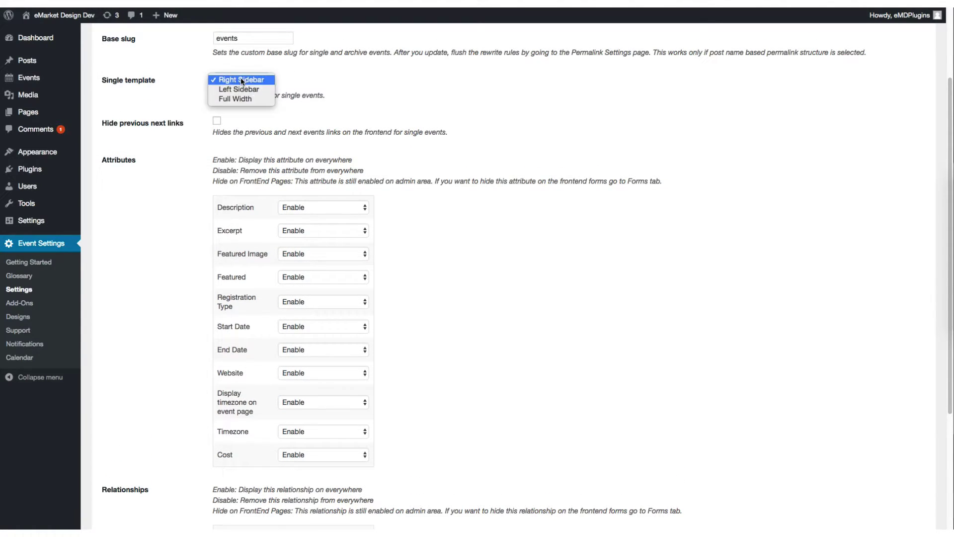
pyautogui.click(241, 88)
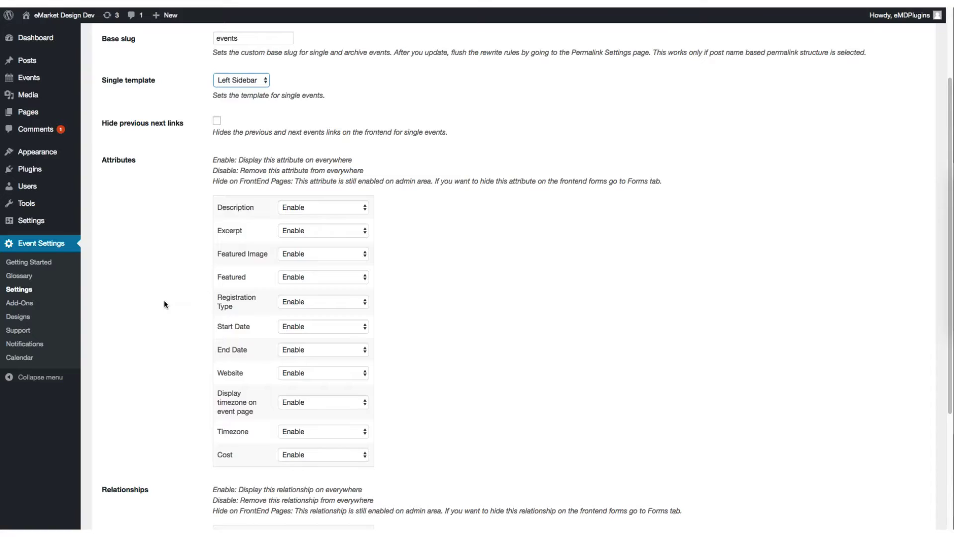
pyautogui.scroll(-5, 164, 301)
pyautogui.click(115, 474)
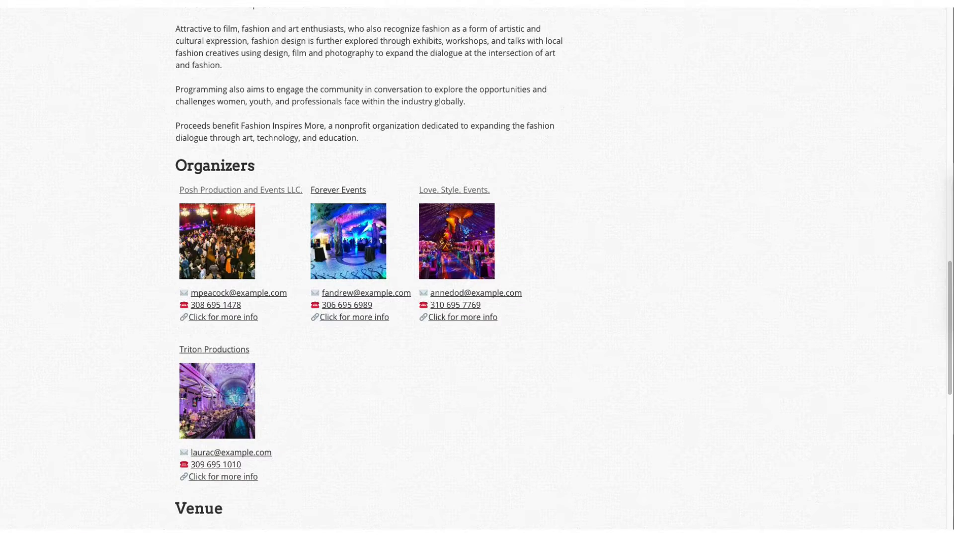
# - Scroll the reloaded event page to check the left sidebar with Featured Events and Recent Events
pyautogui.scroll(15, 291, 74)
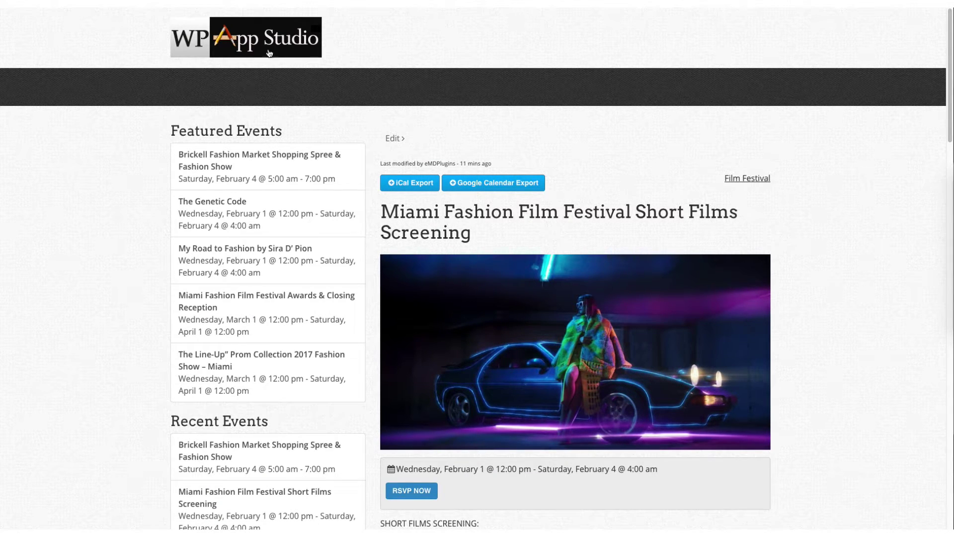
# - Go back to the event's admin screen and open Widgets from the Appearance menu
pyautogui.hotkey('alt', 'Left')
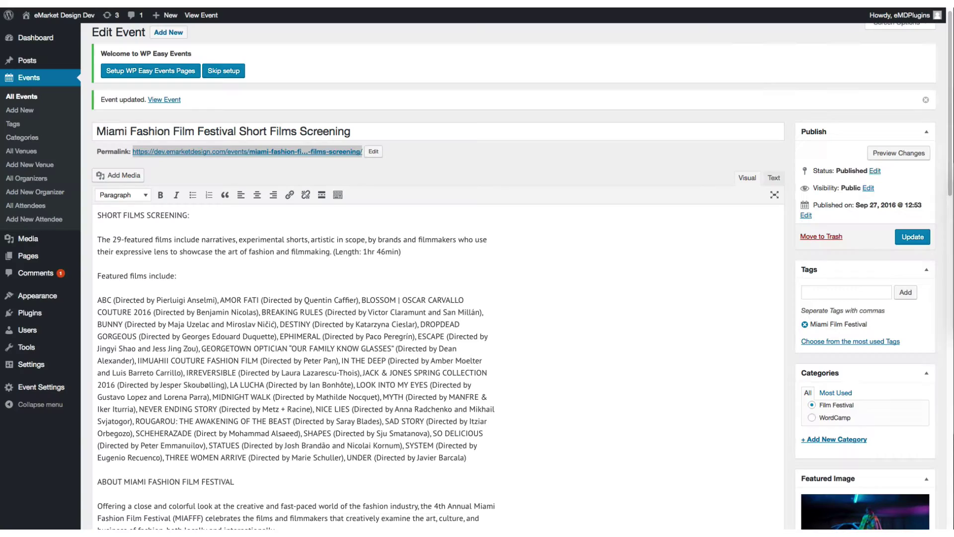
pyautogui.moveTo(40, 263)
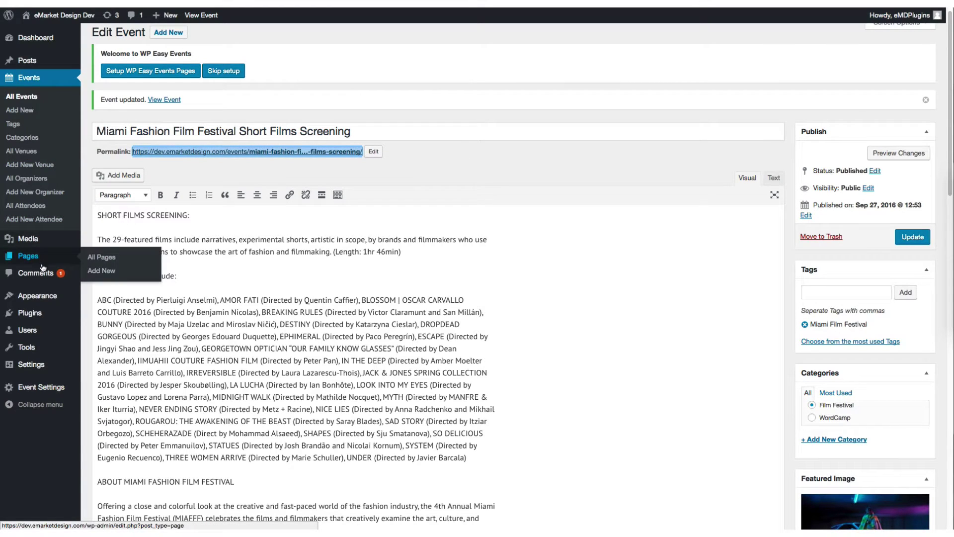
pyautogui.moveTo(43, 303)
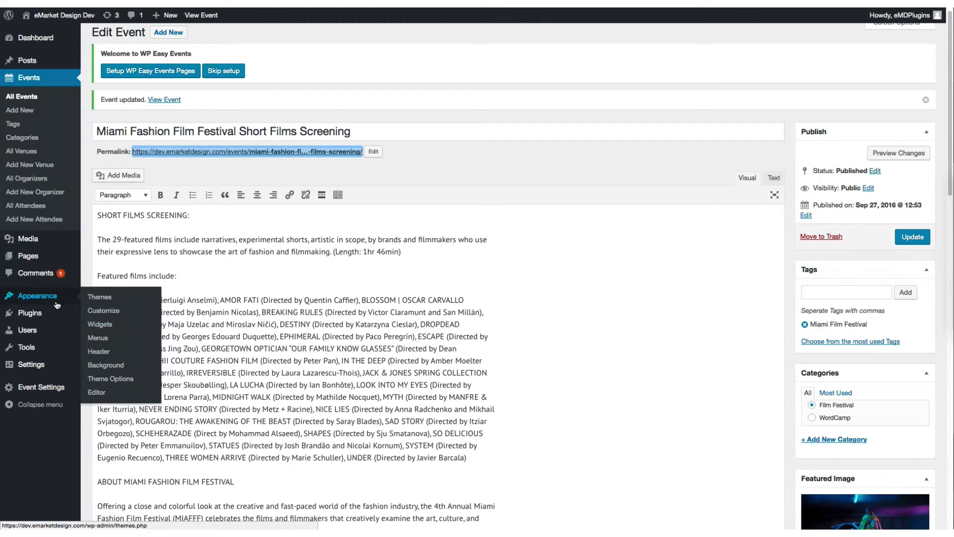
pyautogui.click(103, 324)
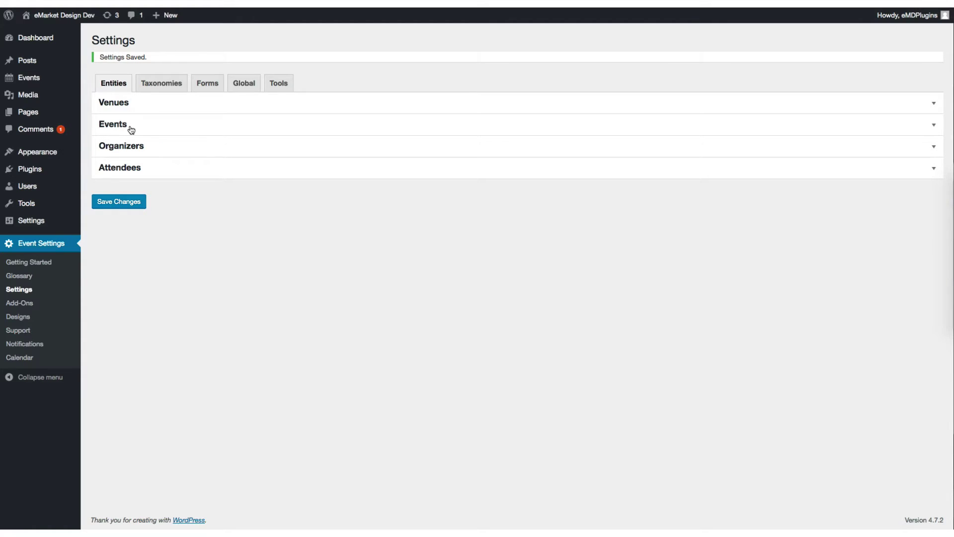
# - Review the Categories taxonomy options, then bring up the Forms settings for Event Attendee
pyautogui.click(165, 84)
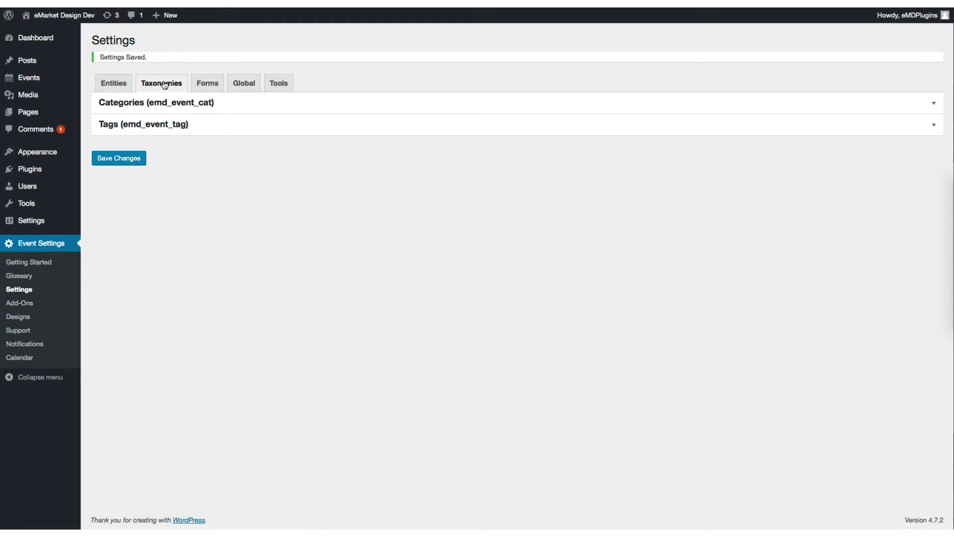
pyautogui.click(159, 103)
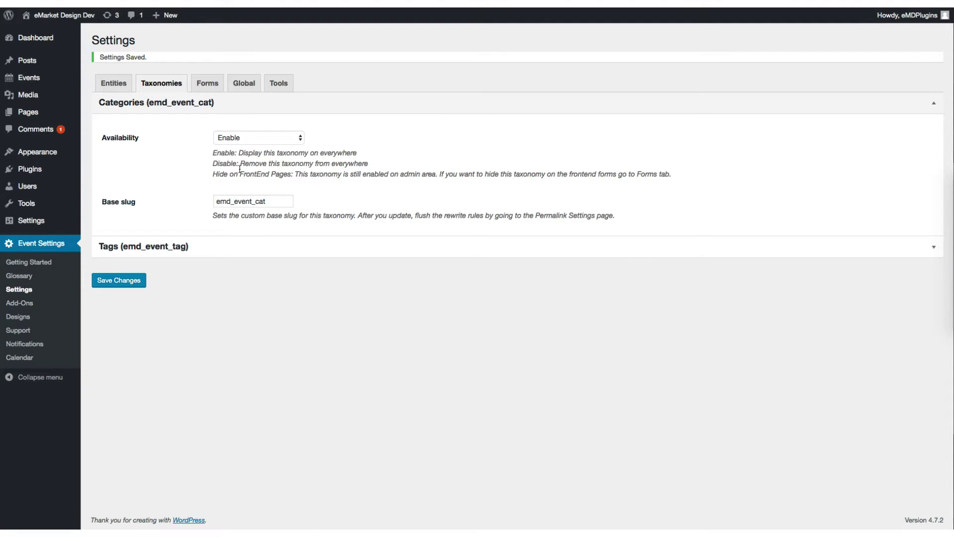
pyautogui.click(211, 85)
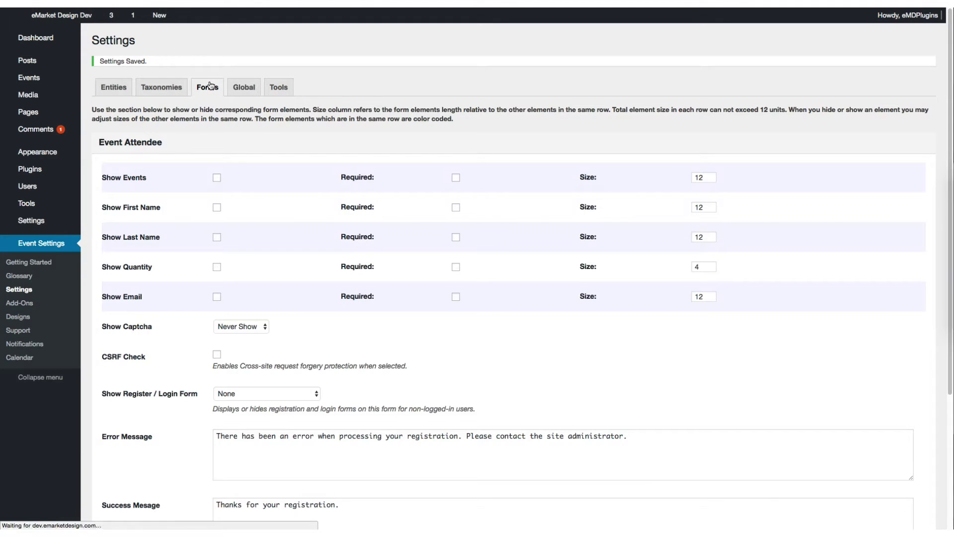
pyautogui.scroll(-1, 202, 284)
pyautogui.scroll(-4, 201, 283)
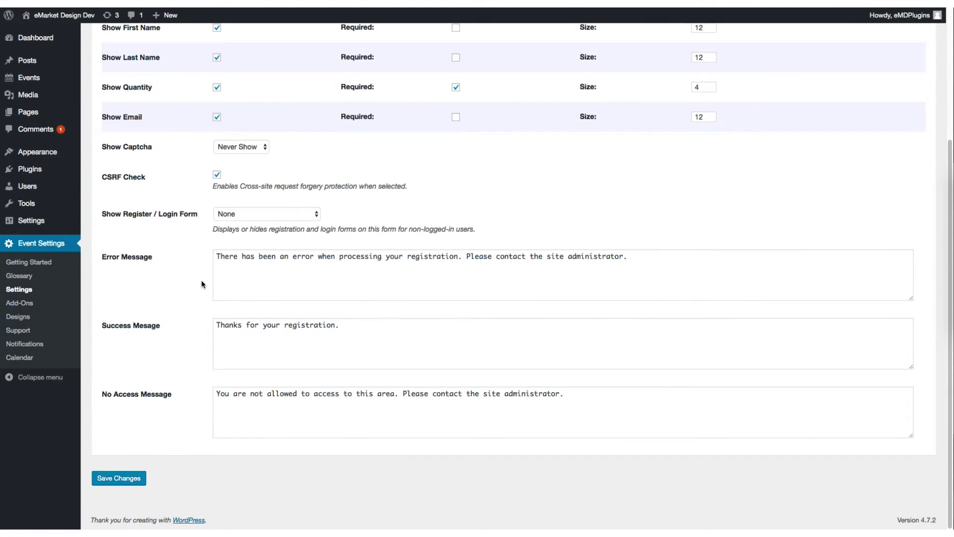
pyautogui.scroll(4, 201, 284)
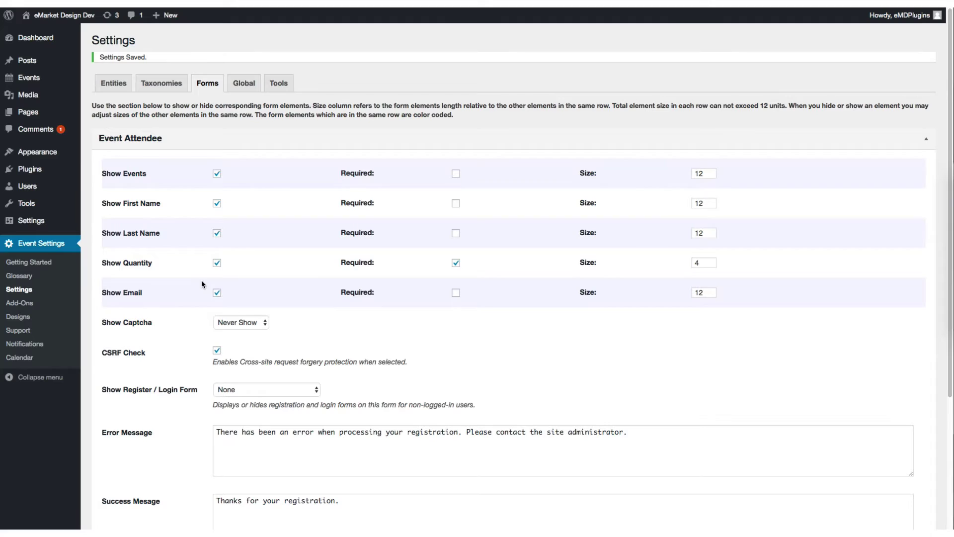
# - Check the captcha and register/login form choices, keeping Never Show and None
pyautogui.click(237, 324)
pyautogui.click(237, 324)
pyautogui.click(244, 393)
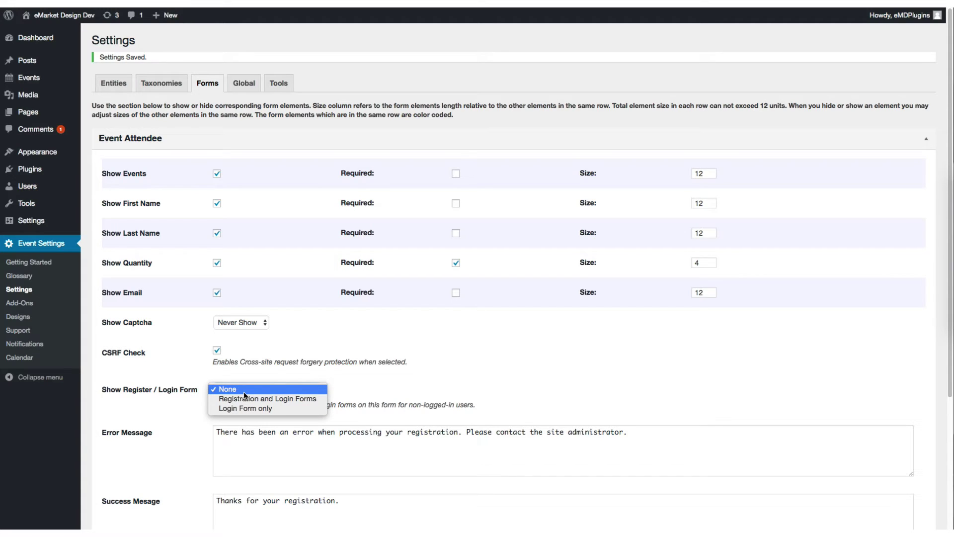
pyautogui.click(244, 392)
pyautogui.scroll(-4, 207, 449)
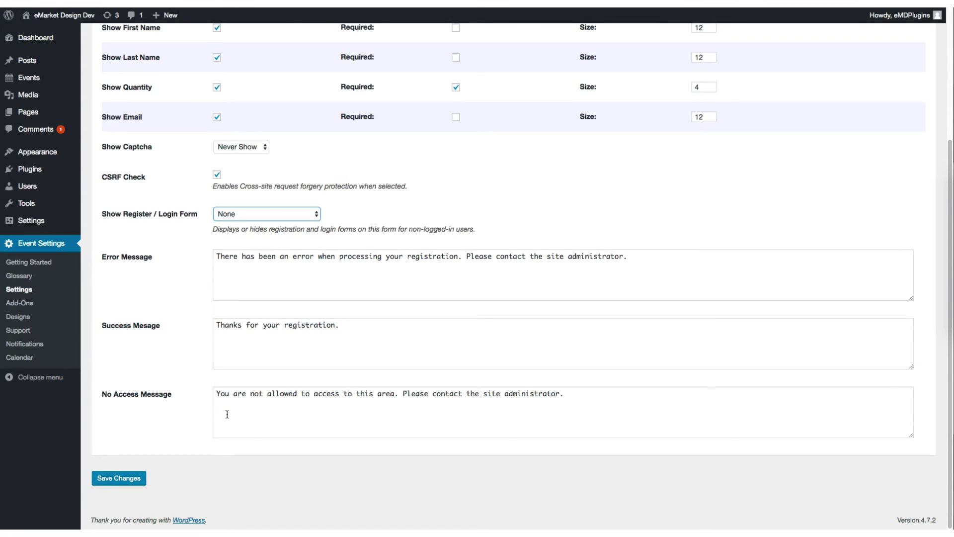
pyautogui.scroll(4, 227, 414)
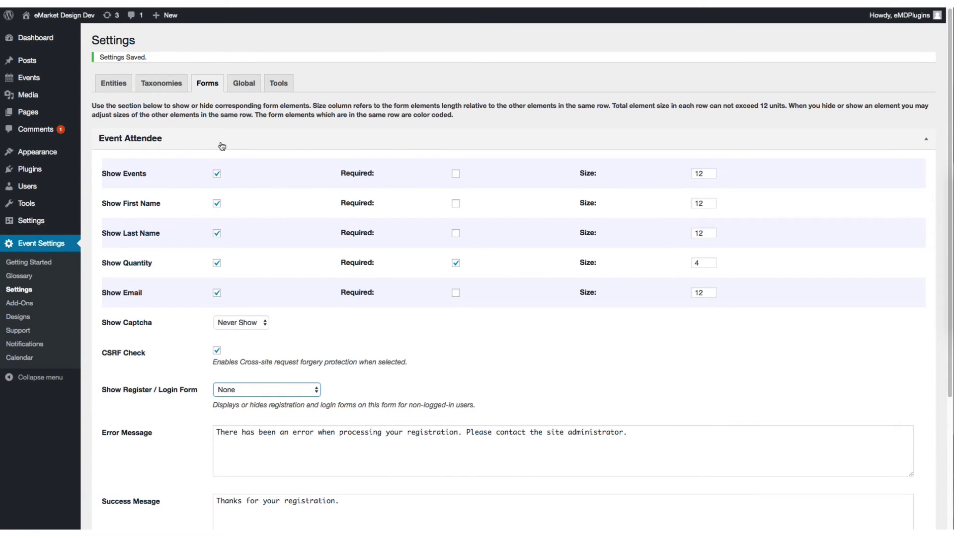
# - View the Global settings with Hide Event Map Icon unchecked, then switch to Tools
pyautogui.click(243, 85)
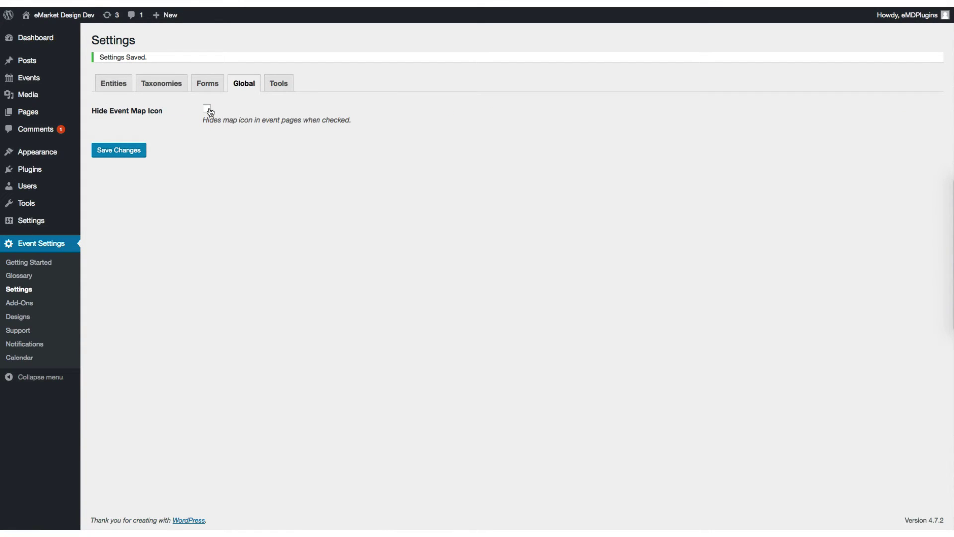
pyautogui.click(281, 81)
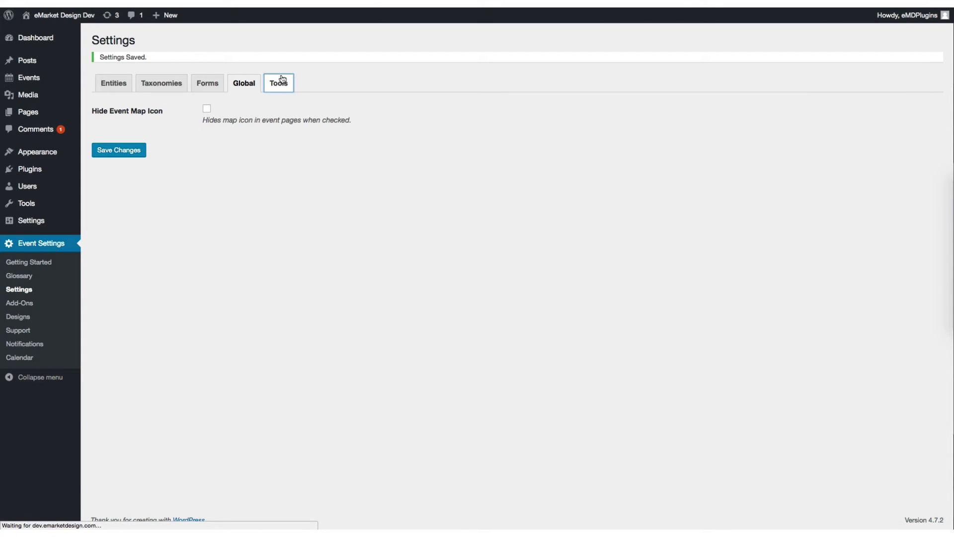